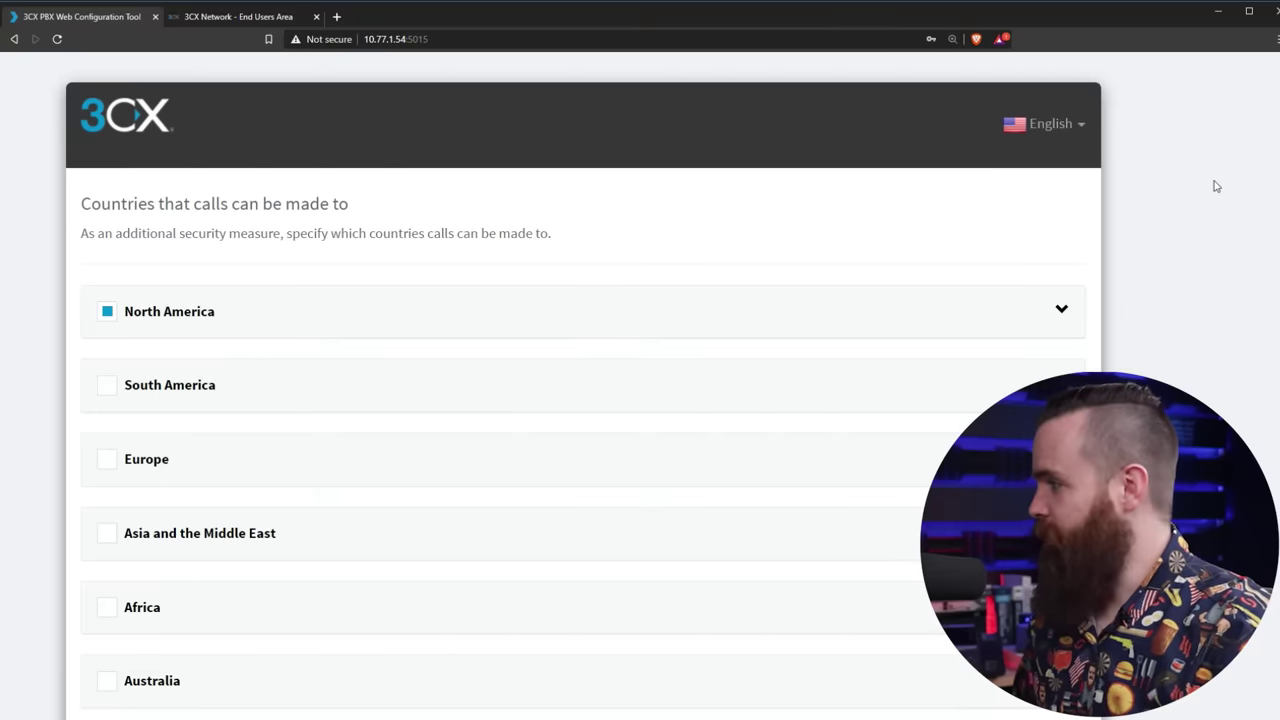
Allow outgoing calls to North America only and complete the PBX setup wizard.
scroll(580, 450, down, 5)
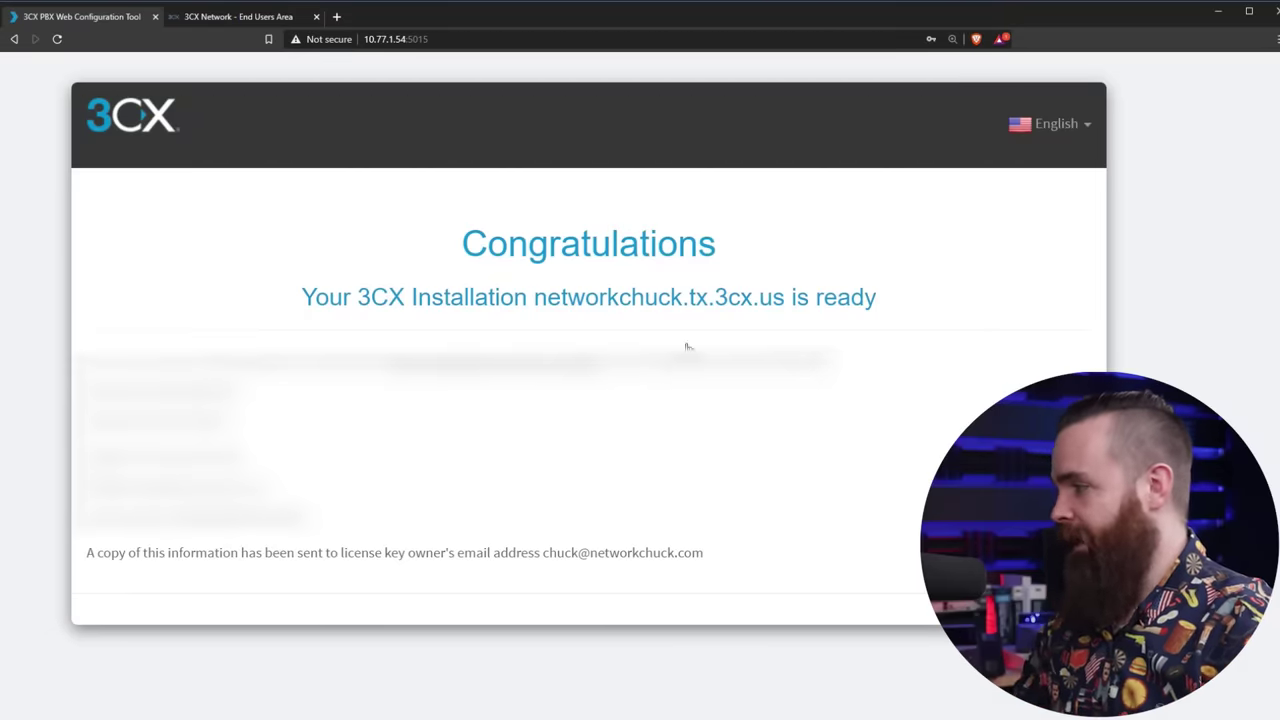
drag(513, 480, 513, 395)
mouse_move(500, 428)
mouse_down()
mouse_move(515, 395)
mouse_move(550, 425)
mouse_up()
mouse_move(702, 484)
mouse_down()
mouse_move(703, 437)
mouse_move(742, 430)
mouse_up()
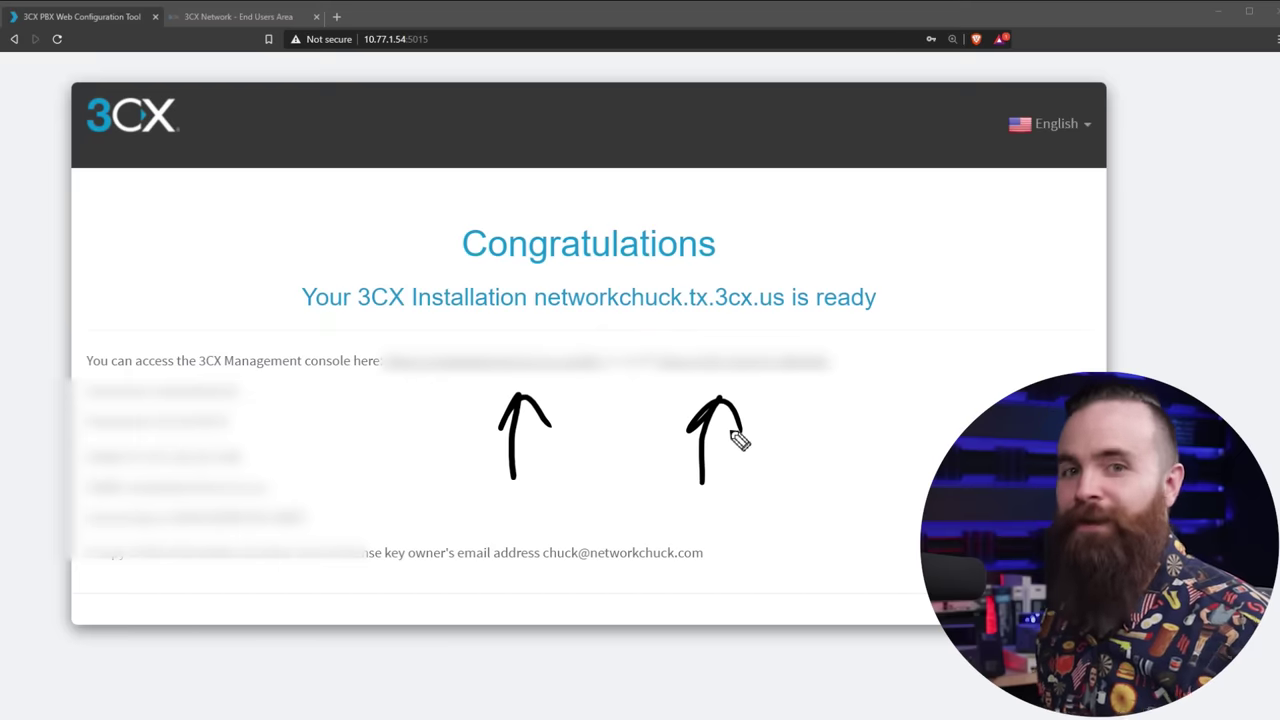
key(Escape)
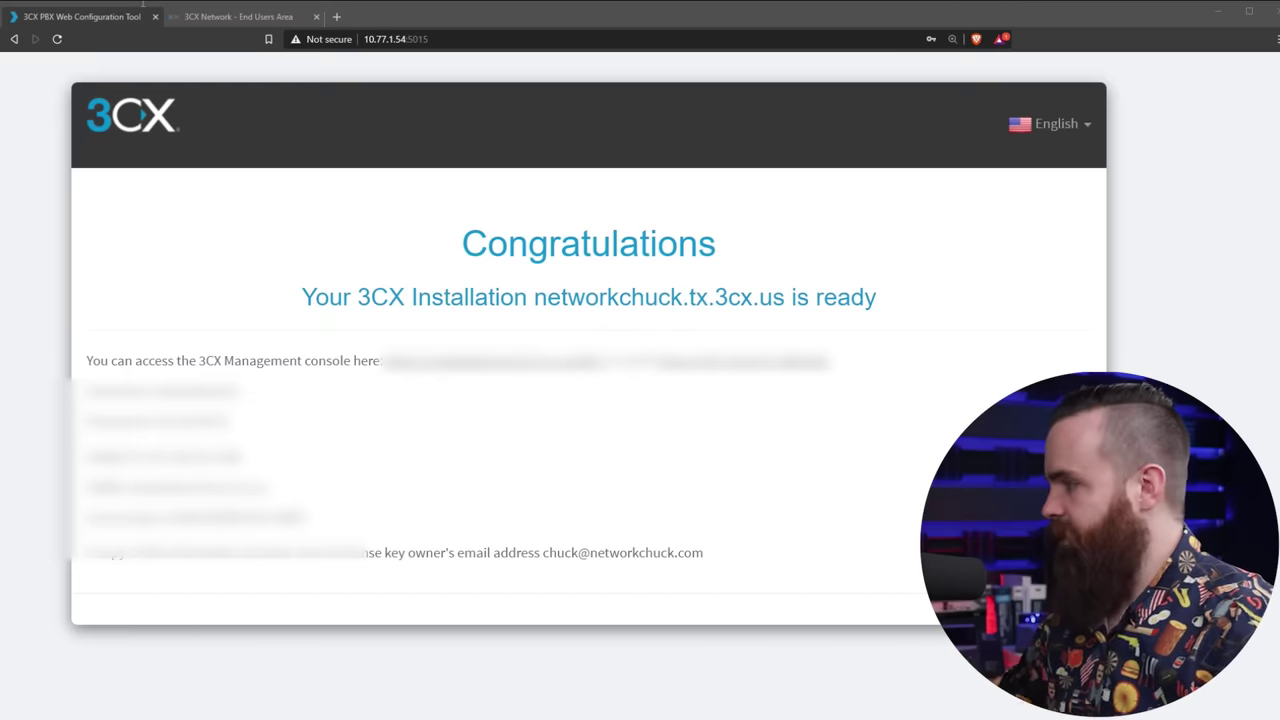
key(ctrl+t)
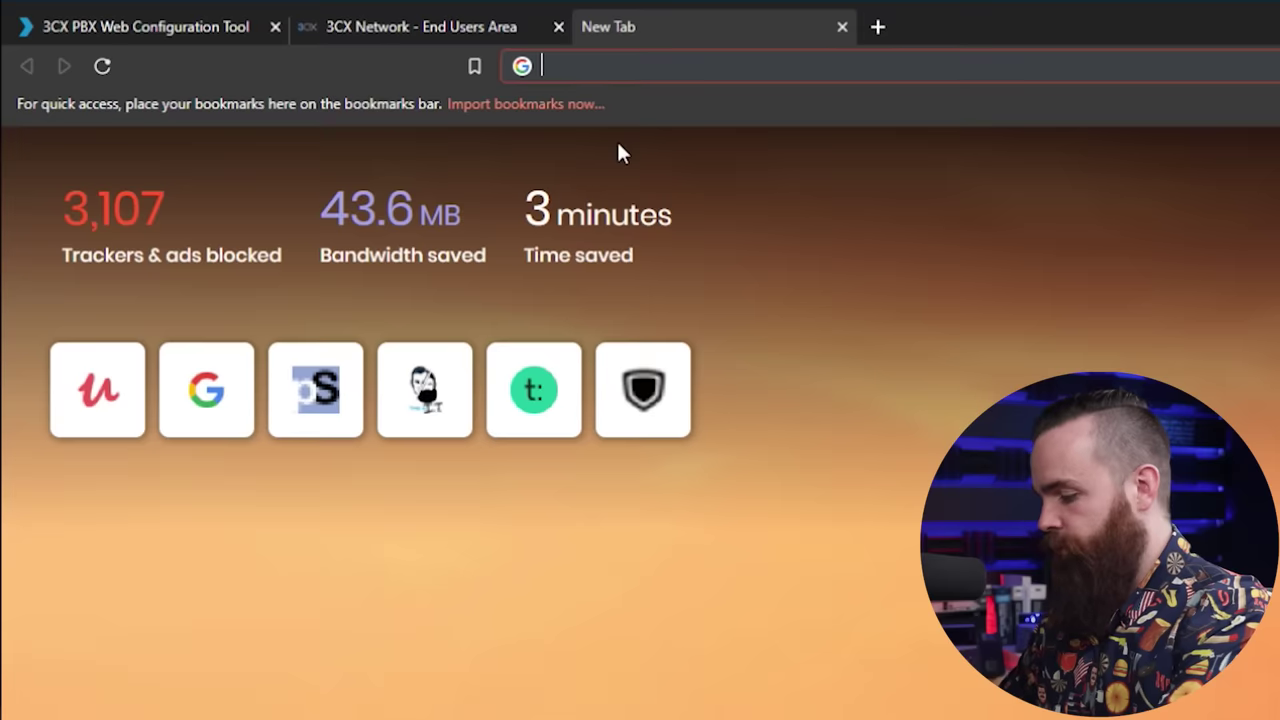
text(10.)
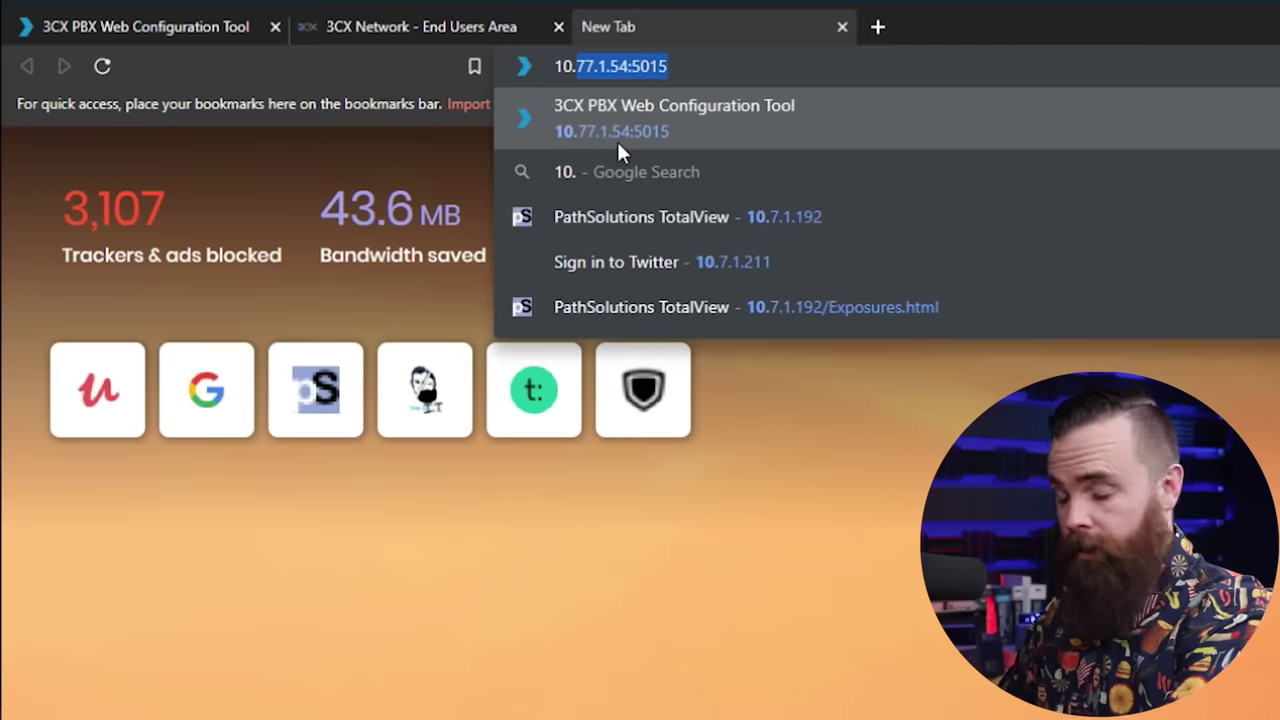
text(77.1.54:5001)
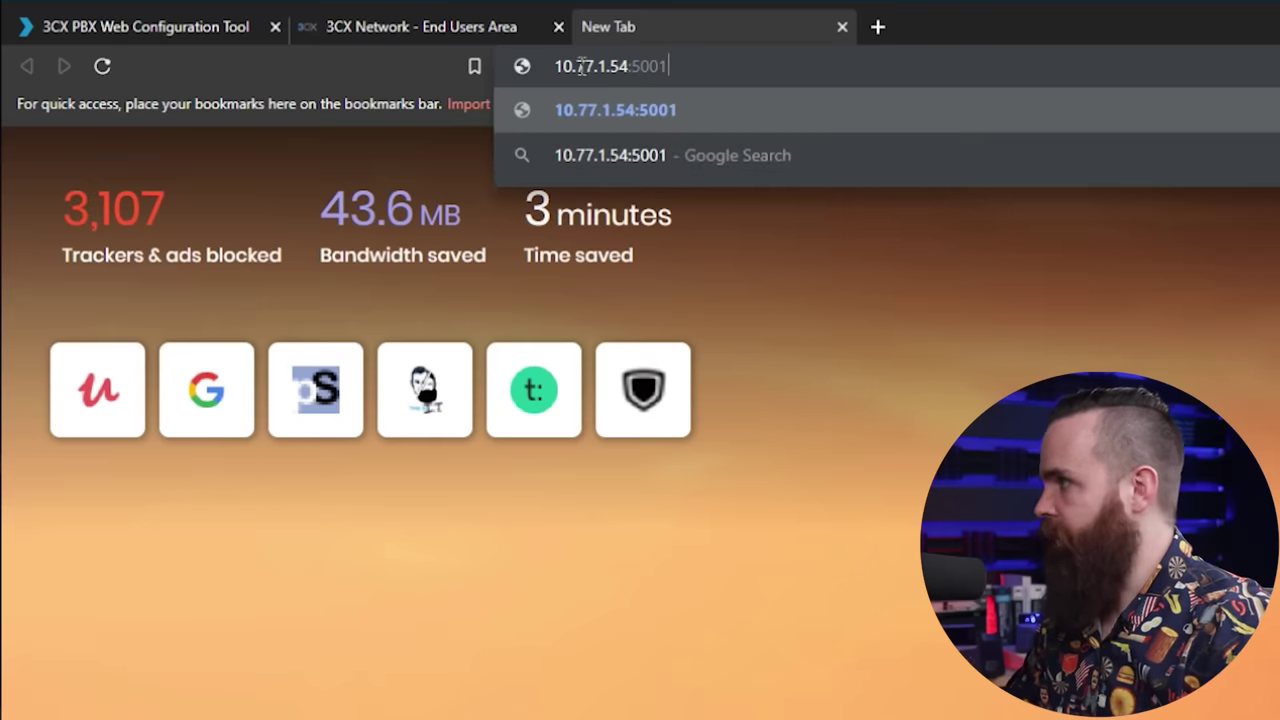
text(https://)
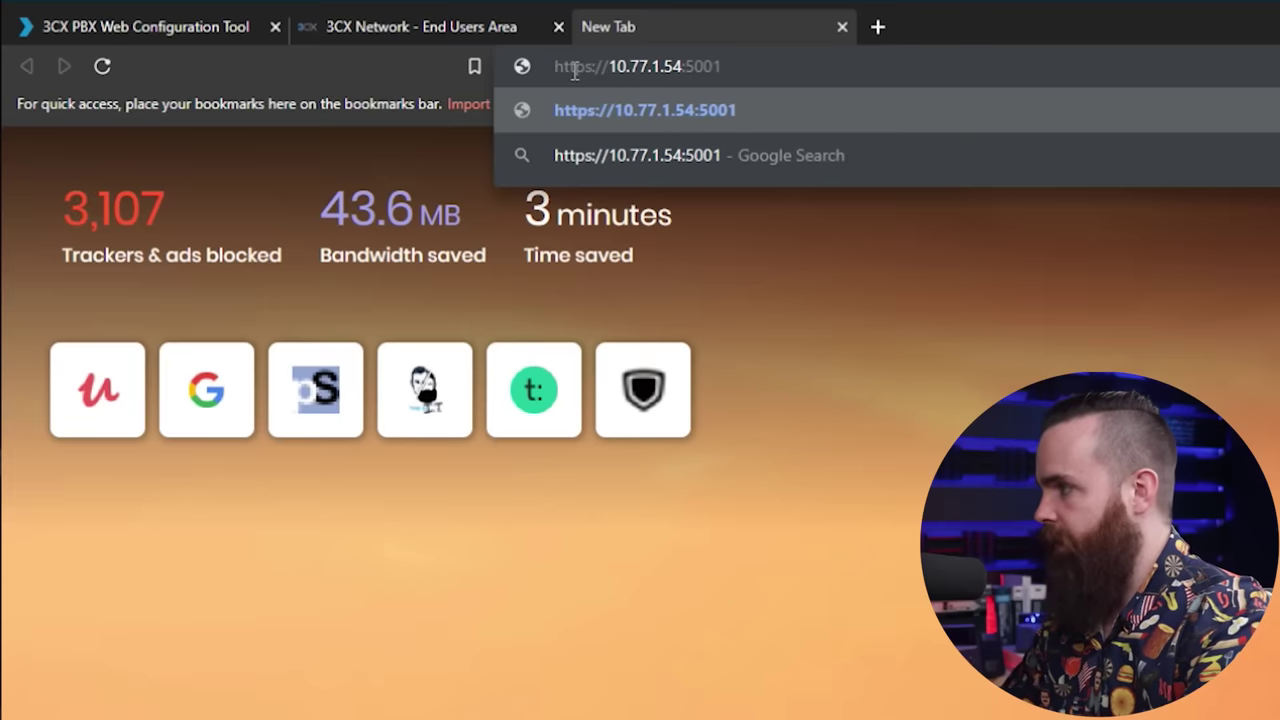
key(Return)
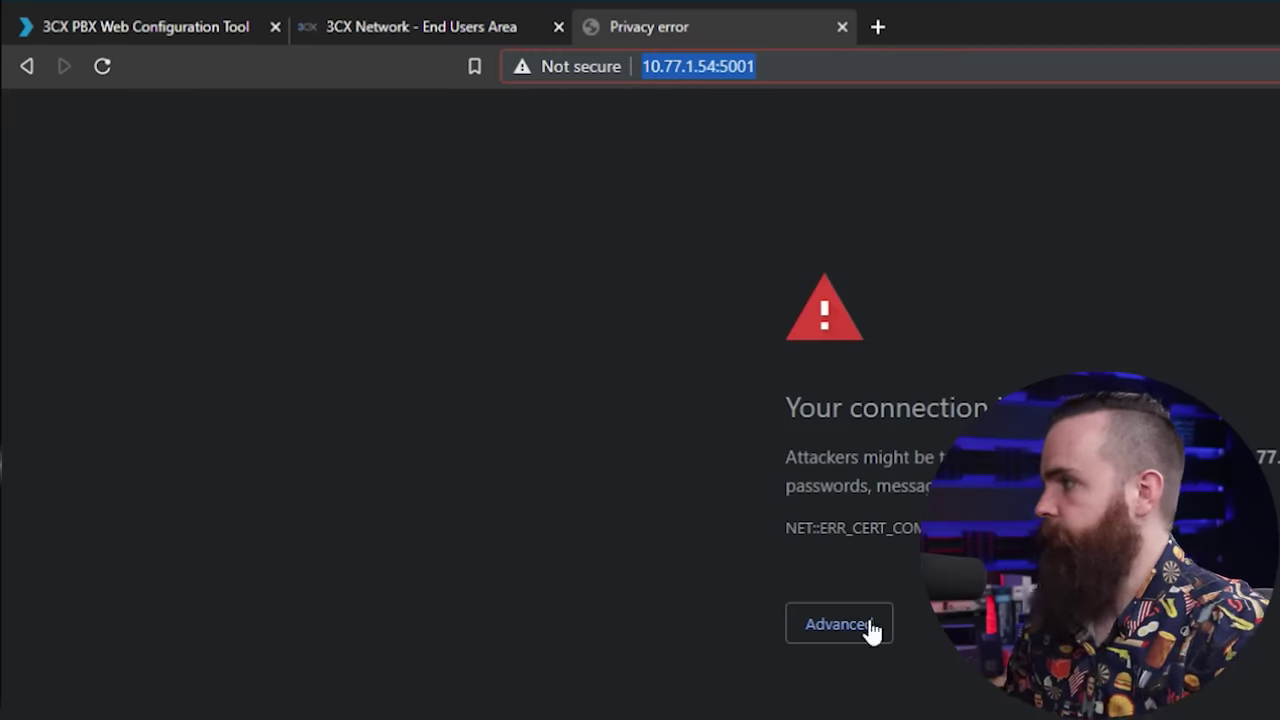
click(815, 622)
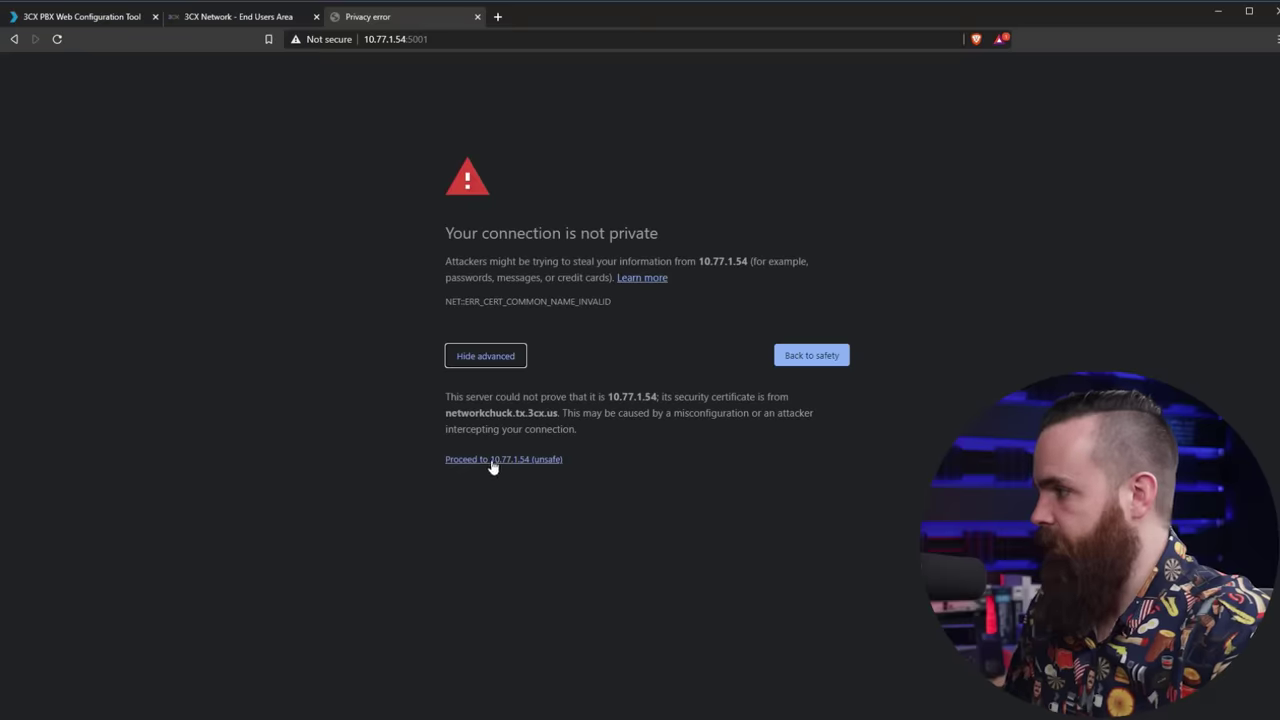
click(491, 460)
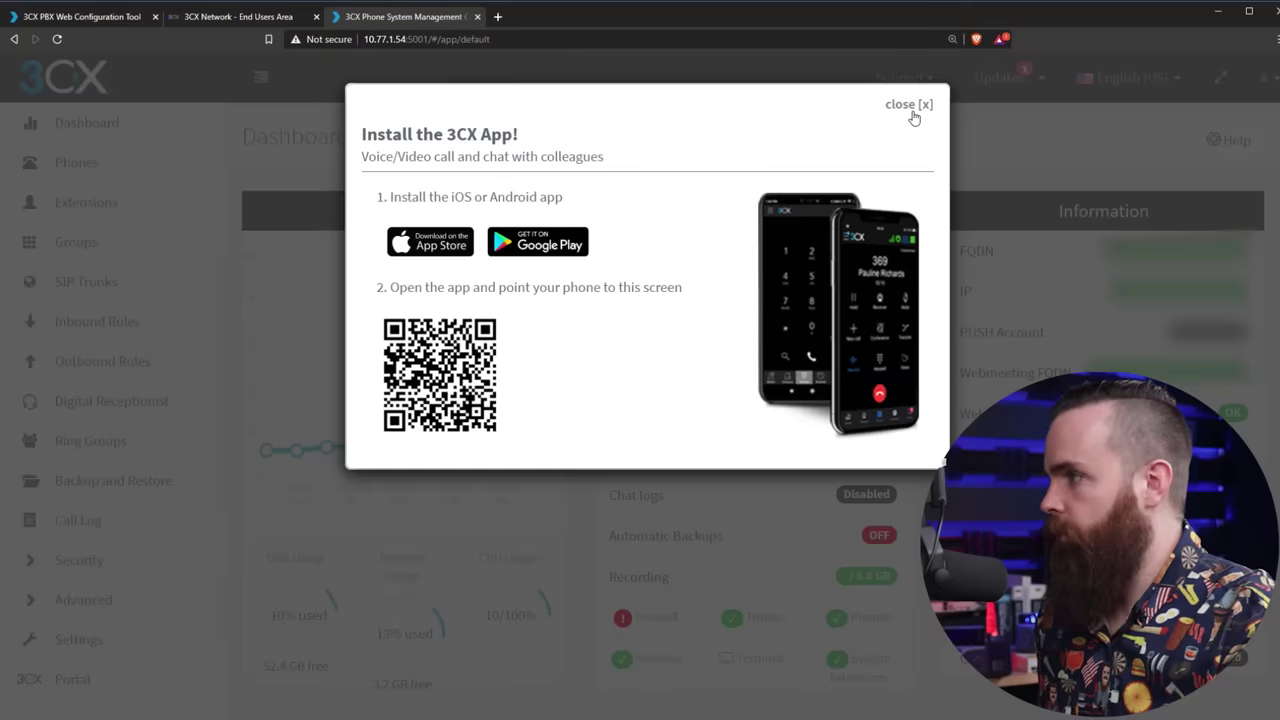
Dismiss the app installation prompt and add extension 5755 with the user's first name and e-mail address.
click(912, 112)
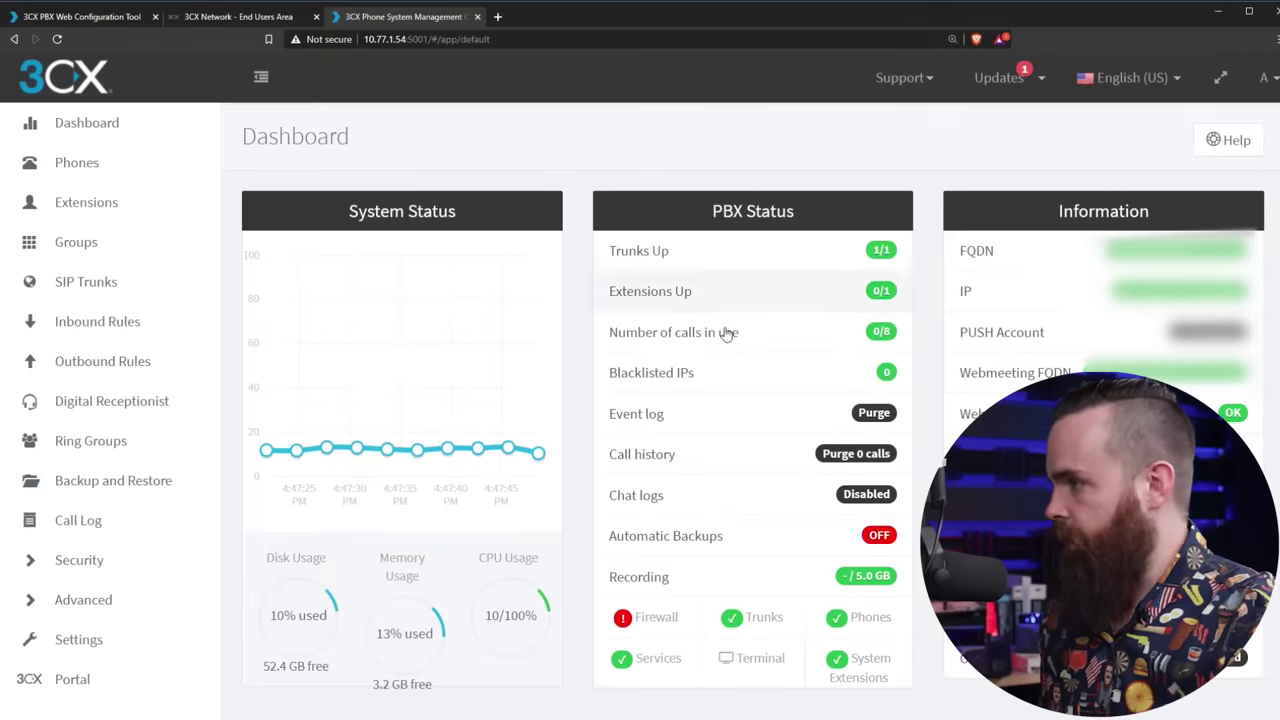
key(ctrl+plus)
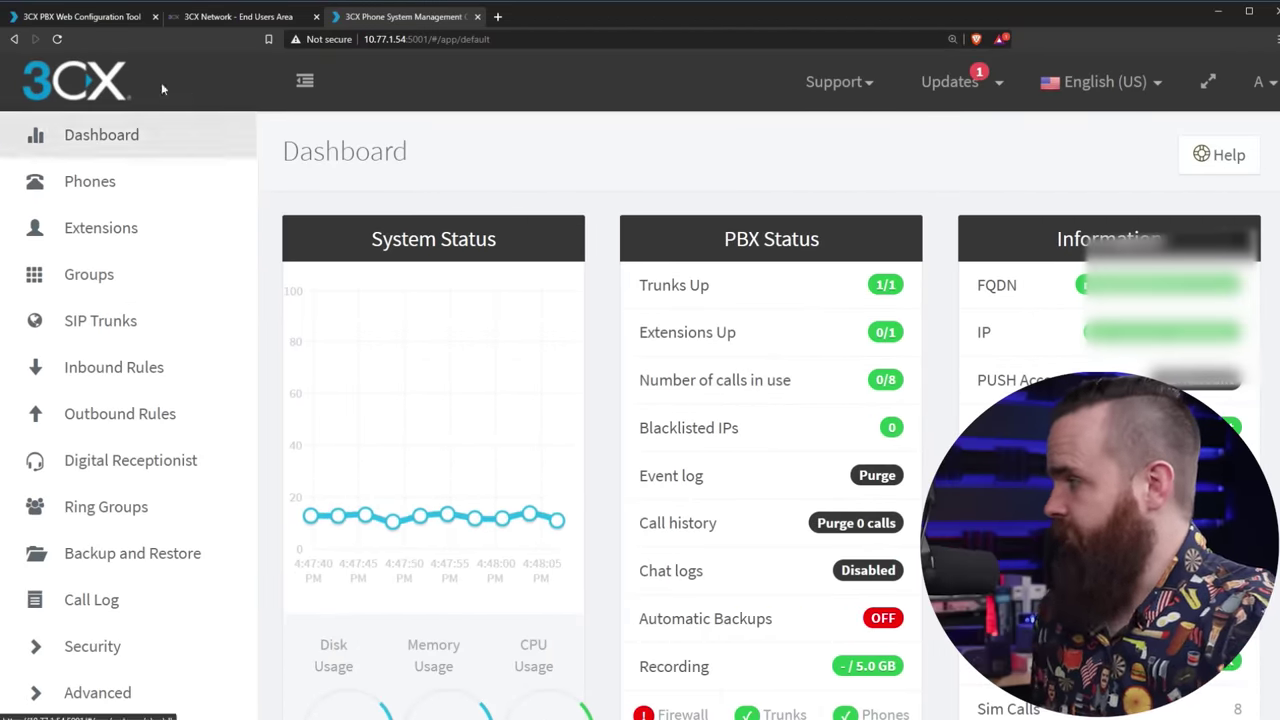
click(124, 228)
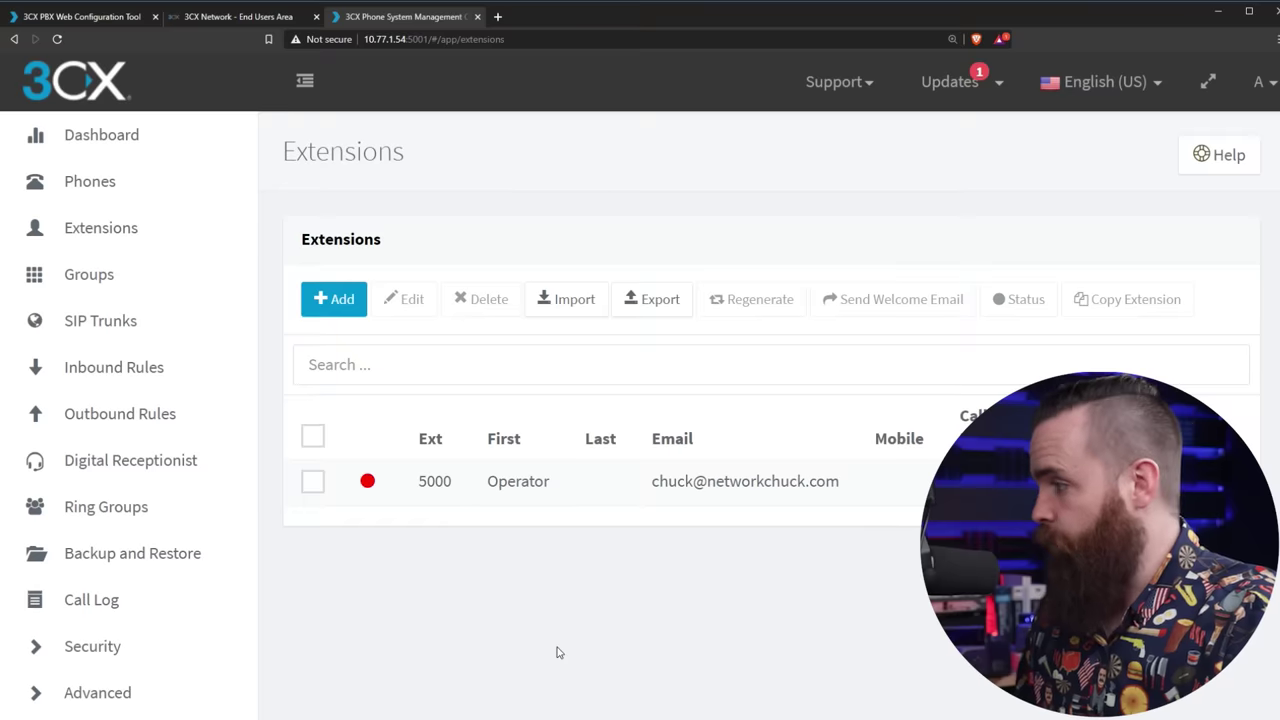
click(326, 299)
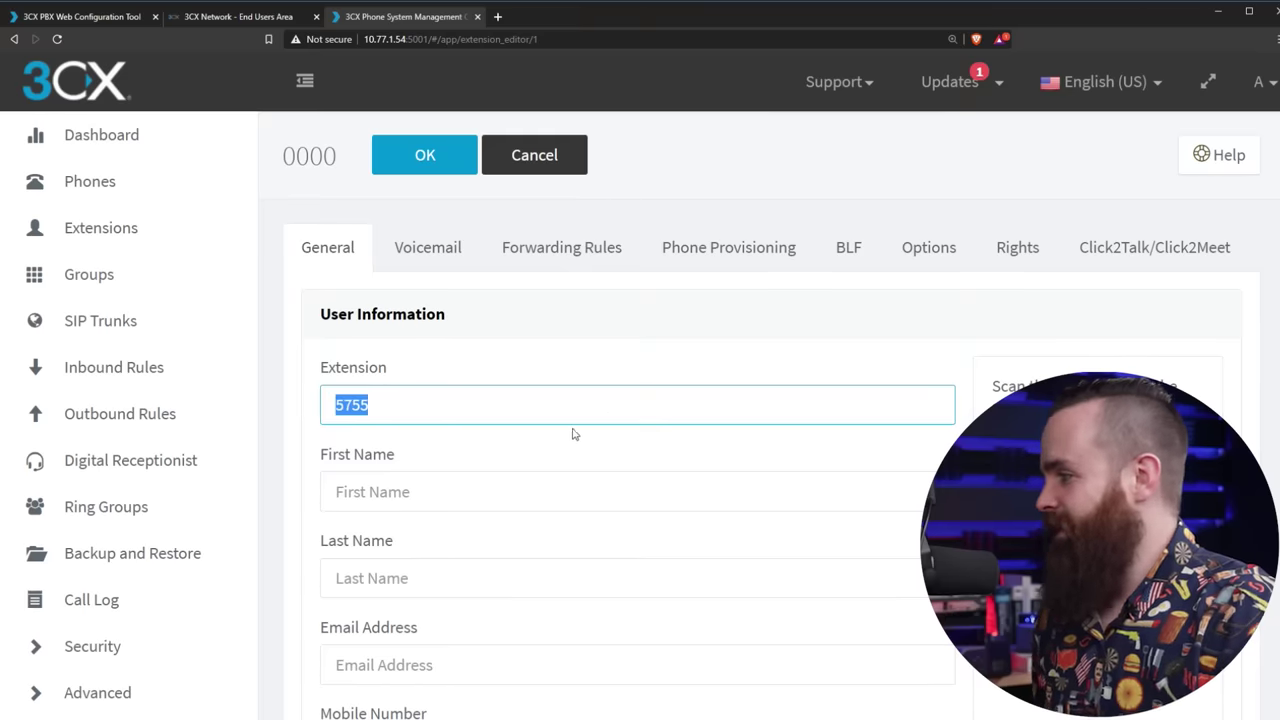
click(499, 500)
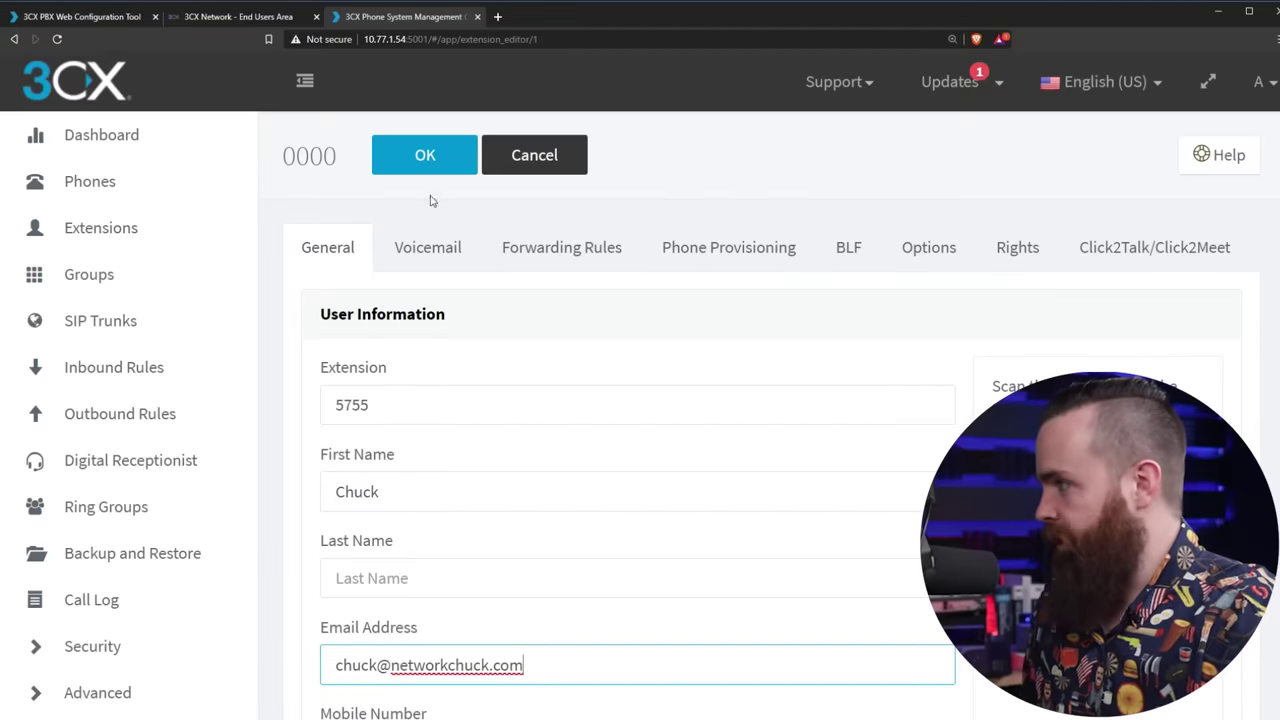
click(428, 165)
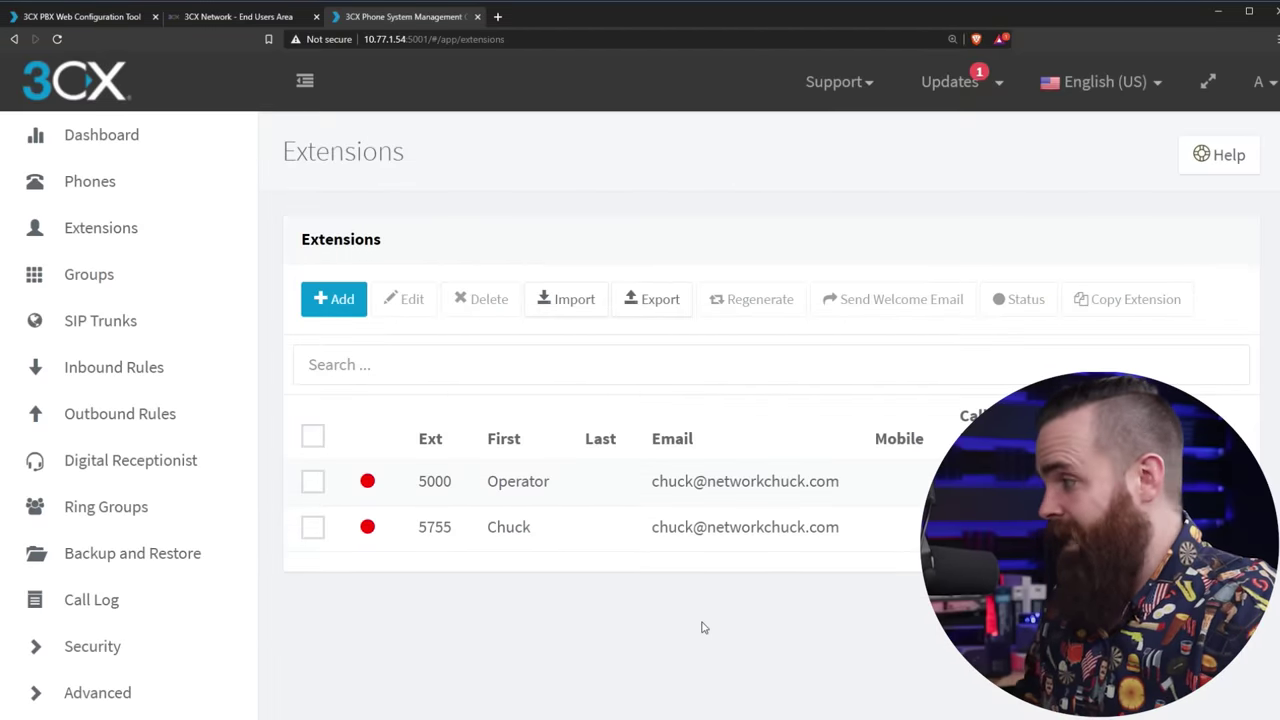
Show extension 5755's QR code for provisioning the mobile app and check the list of registered phones.
double_click(440, 533)
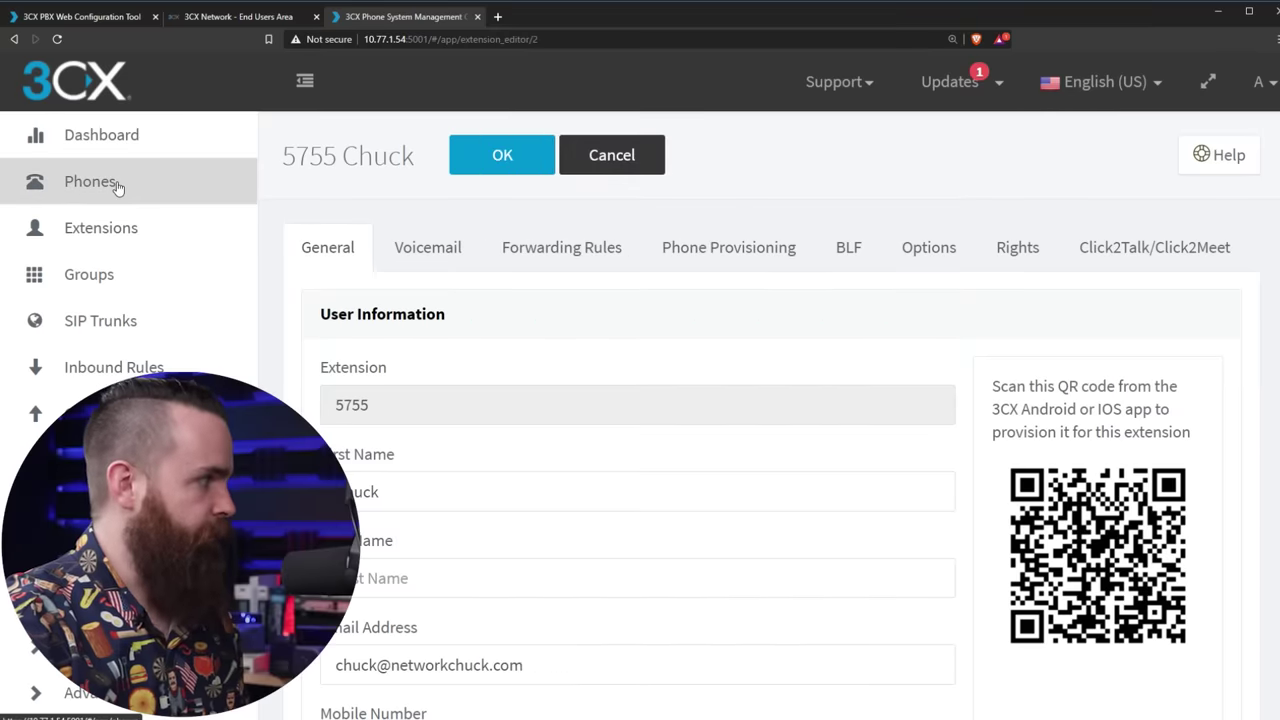
click(117, 188)
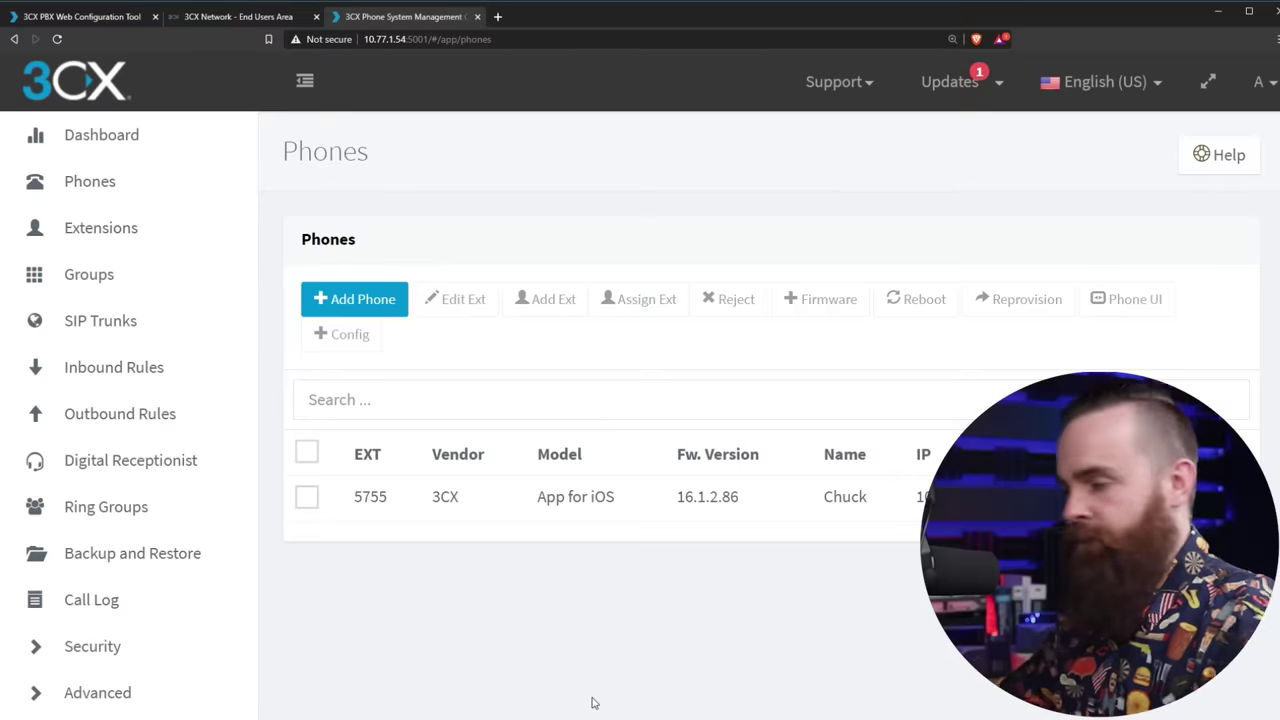
Add a new extension numbered 5756 with the second user's first name and save it.
click(116, 224)
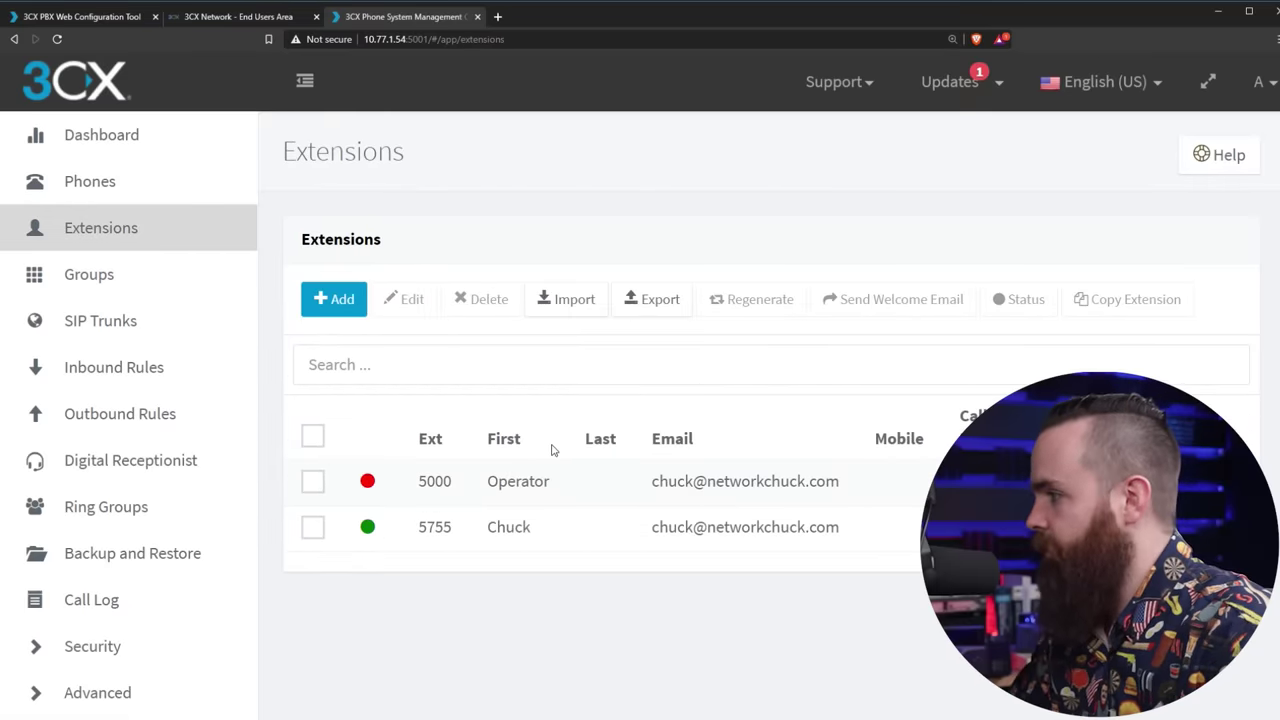
click(325, 299)
double_click(496, 403)
text(5756)
click(372, 490)
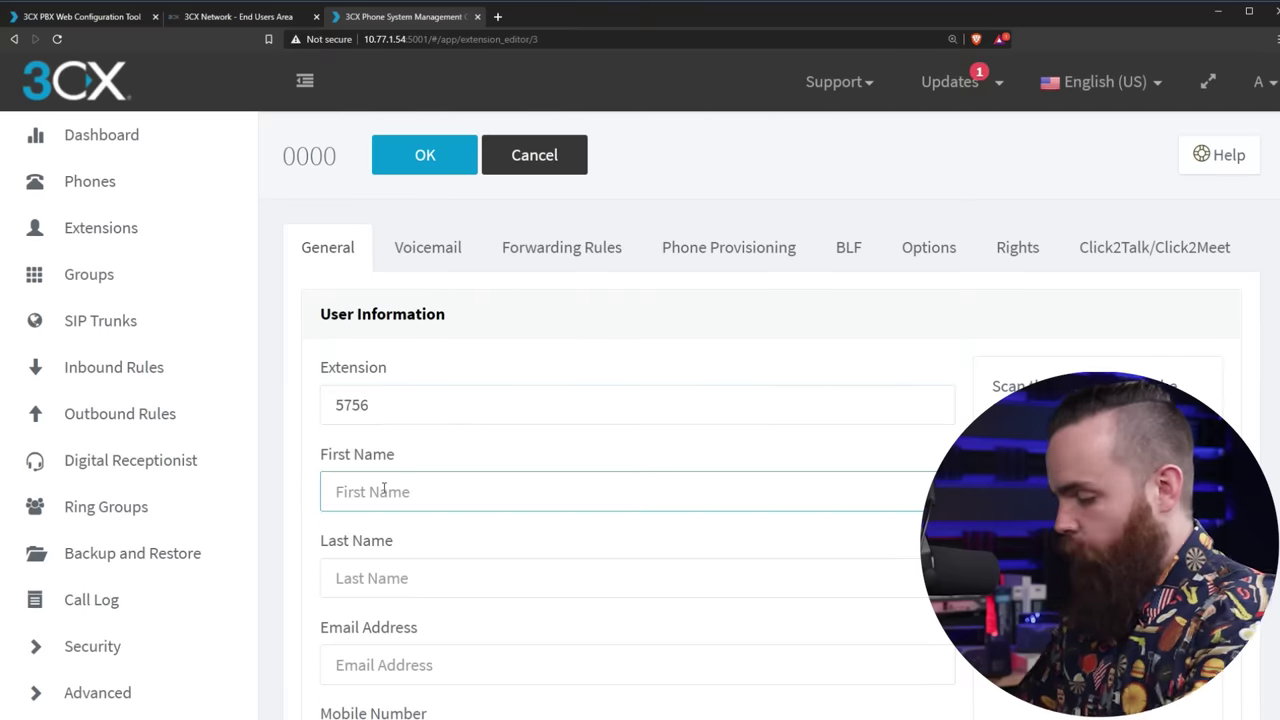
text(Abbey)
scroll(383, 489, down, 4)
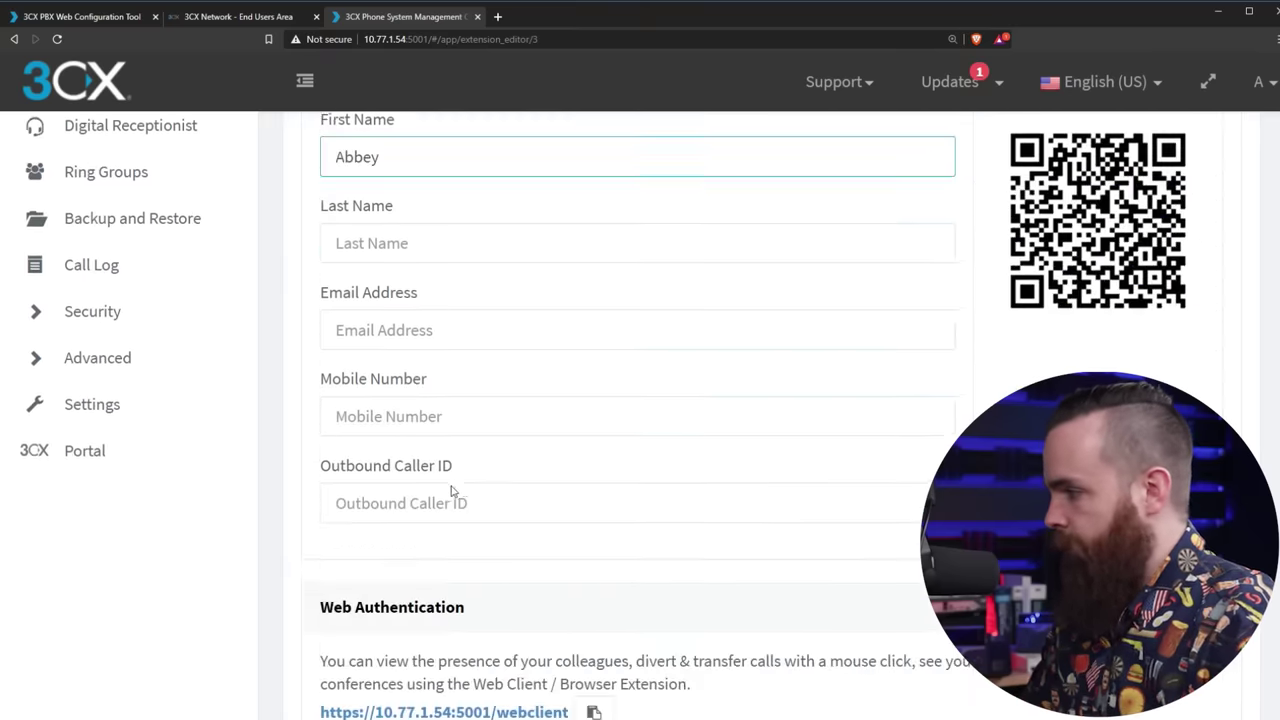
scroll(480, 300, up, 4)
click(425, 160)
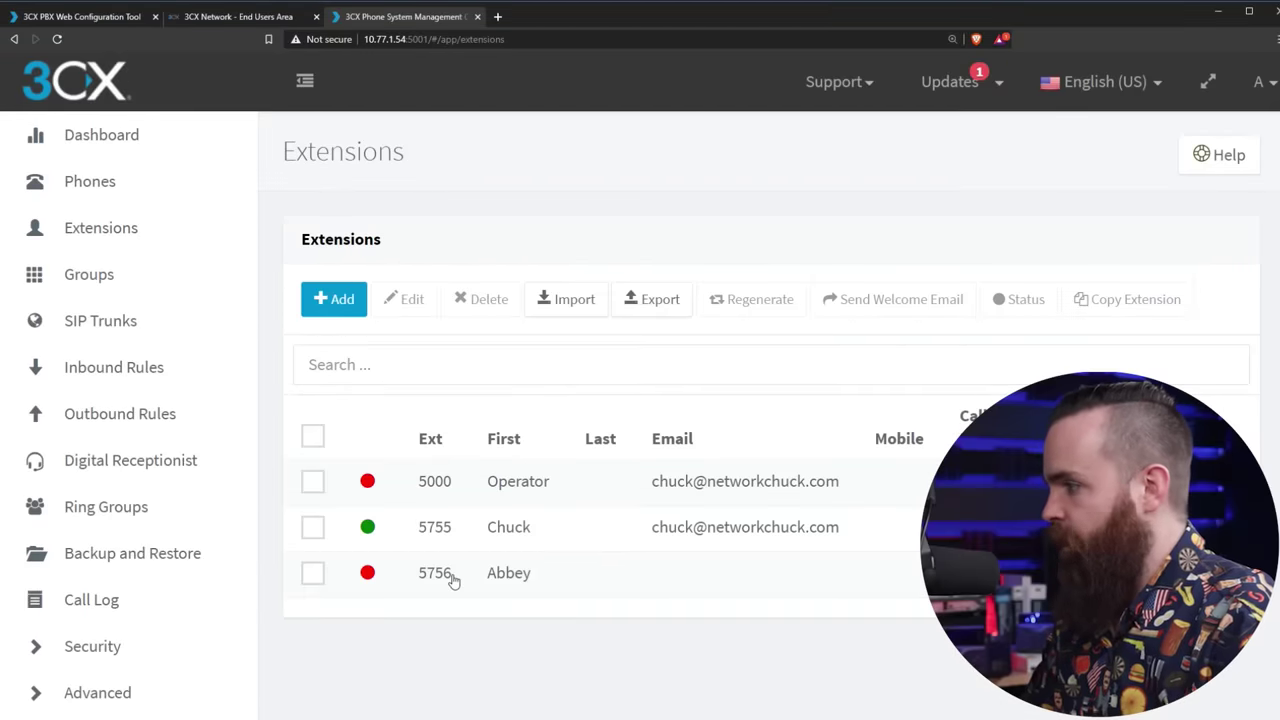
Open extension 5756 for app provisioning and place a test call to 5756 from the 3CX mobile app.
double_click(449, 575)
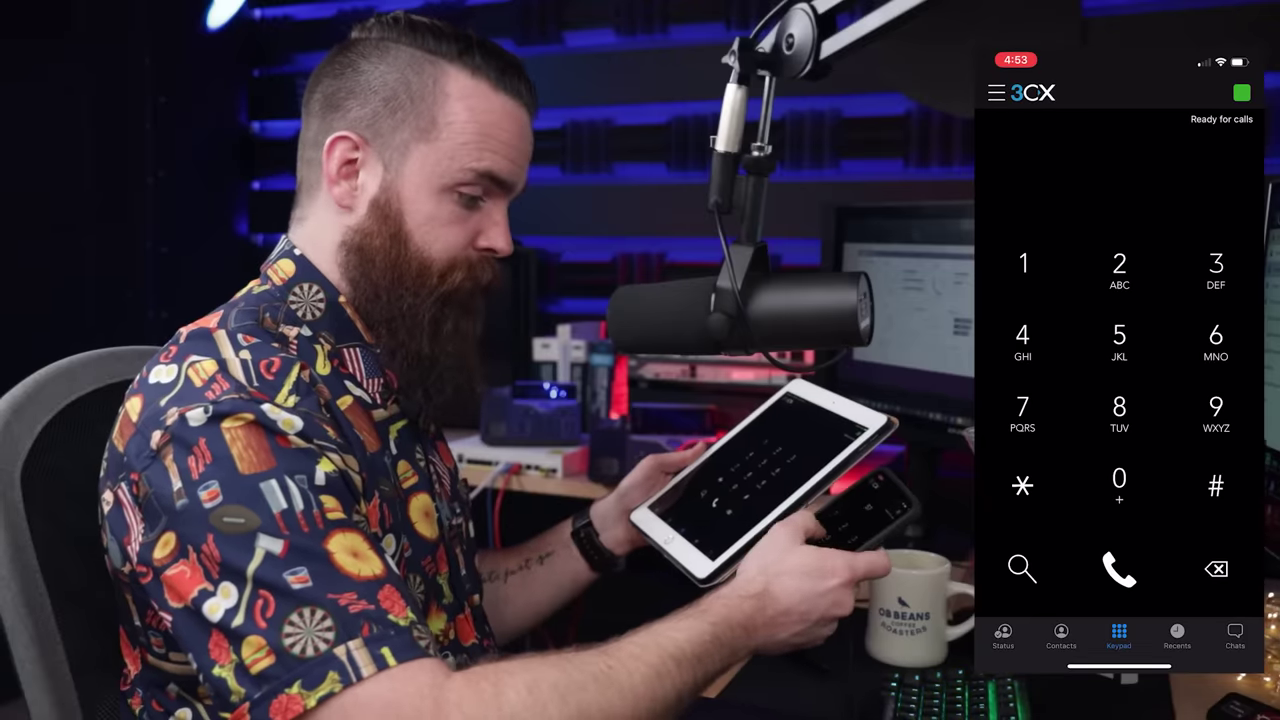
text(5756)
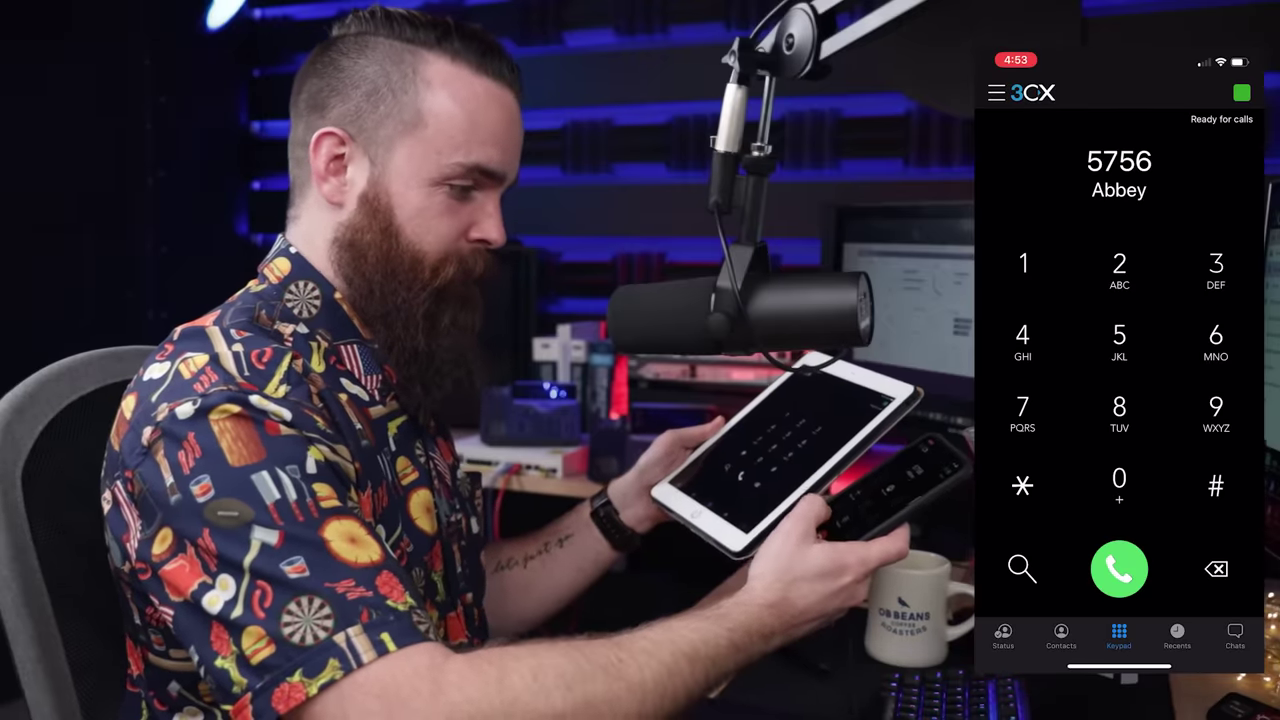
click(1119, 568)
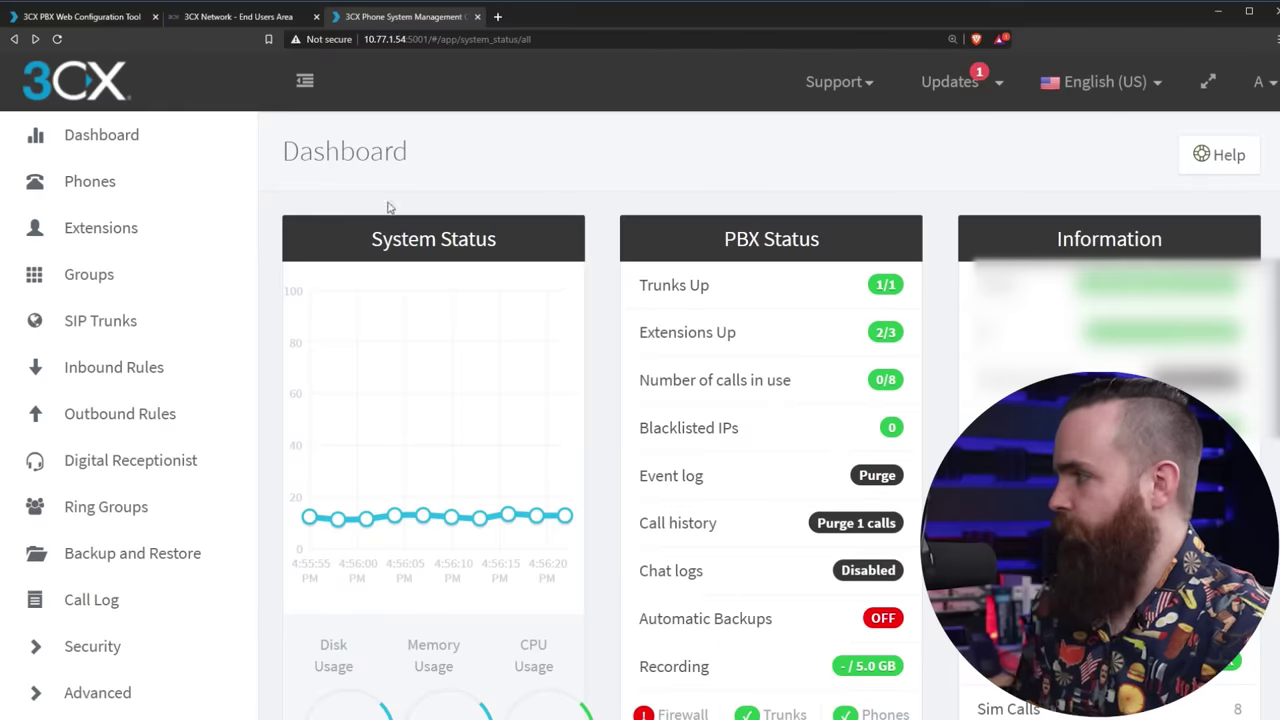
Add a new extension numbered 5700 with the third user's first name and save it.
click(120, 225)
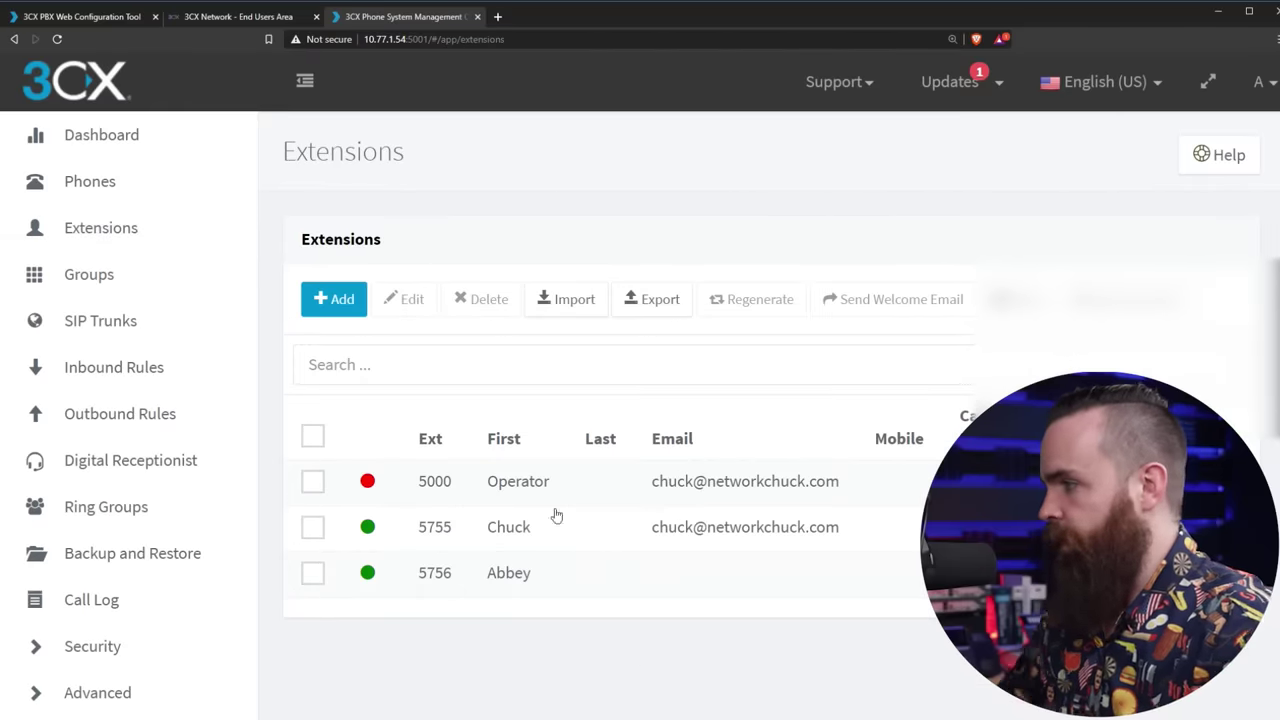
click(334, 298)
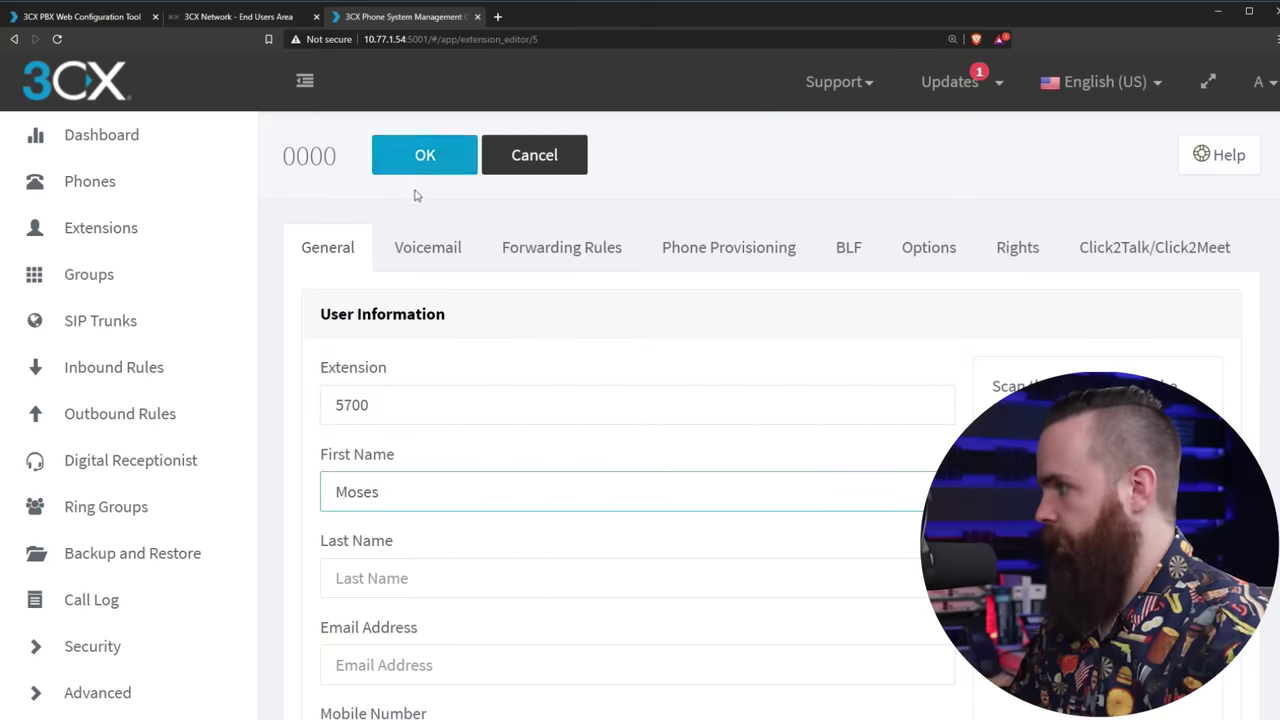
click(425, 158)
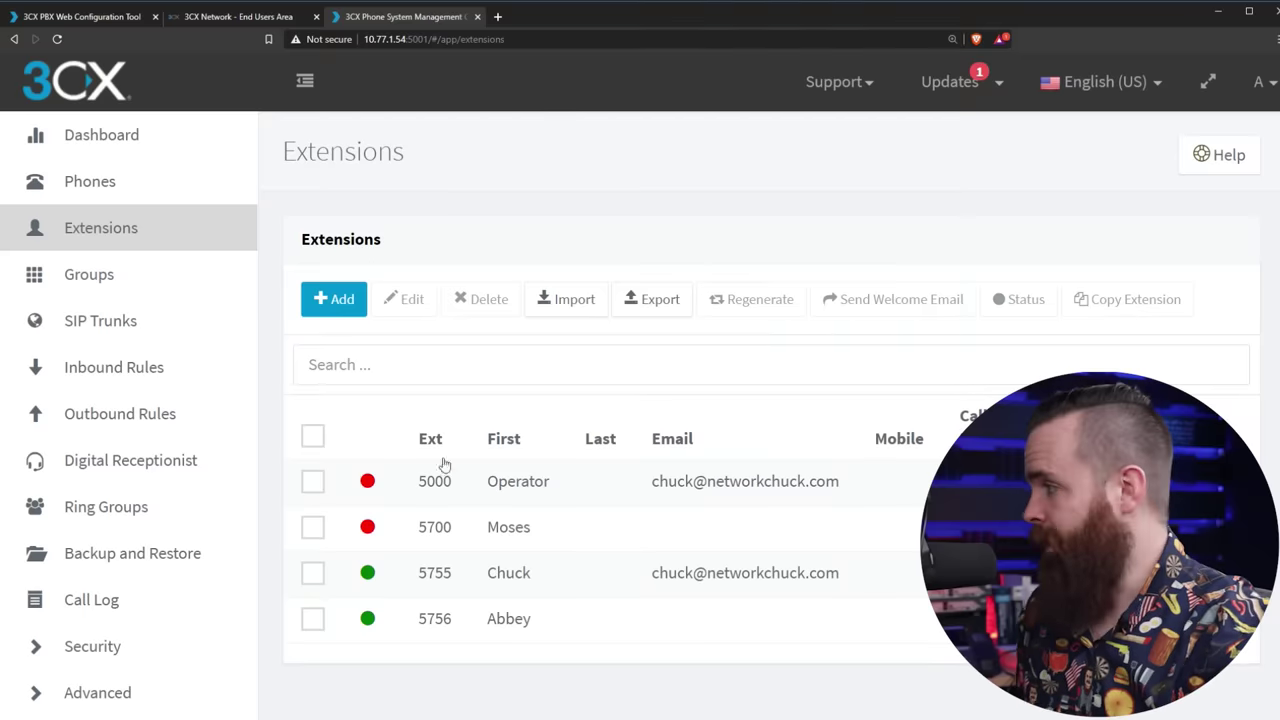
Start adding a phone from the phone list and assign it to extension 5700.
click(105, 181)
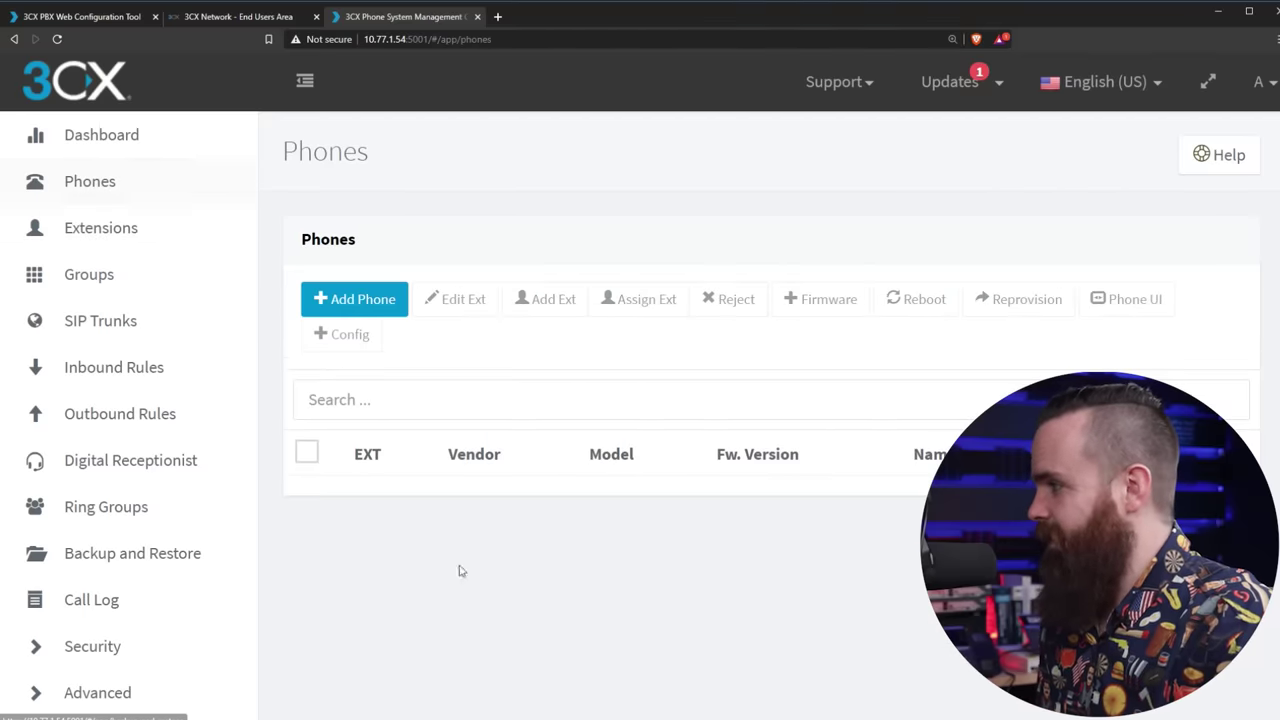
click(373, 306)
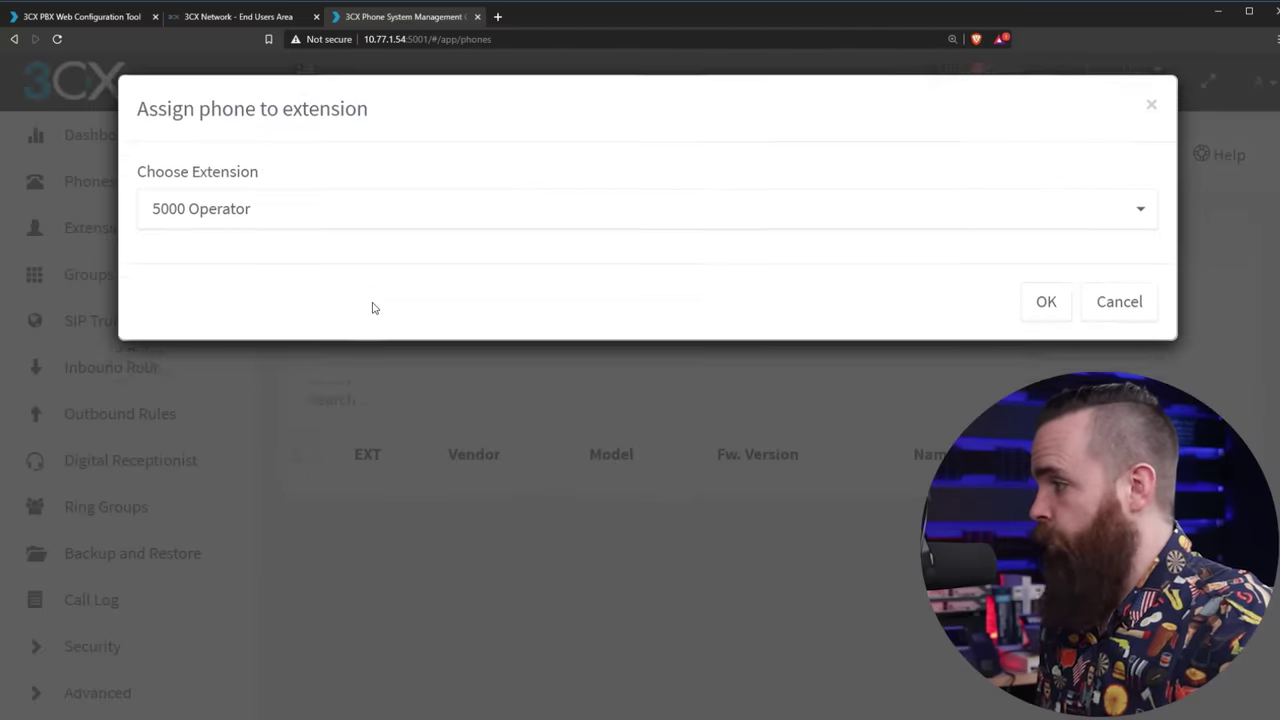
click(323, 222)
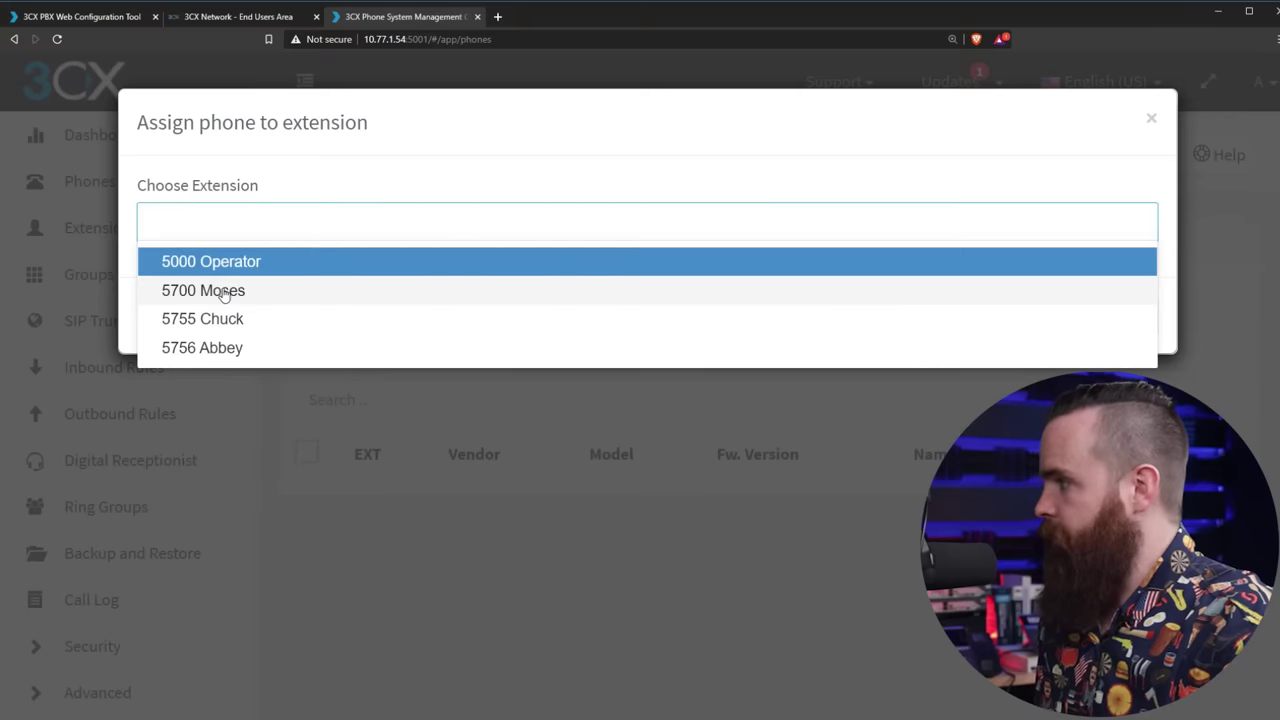
click(228, 291)
click(1046, 316)
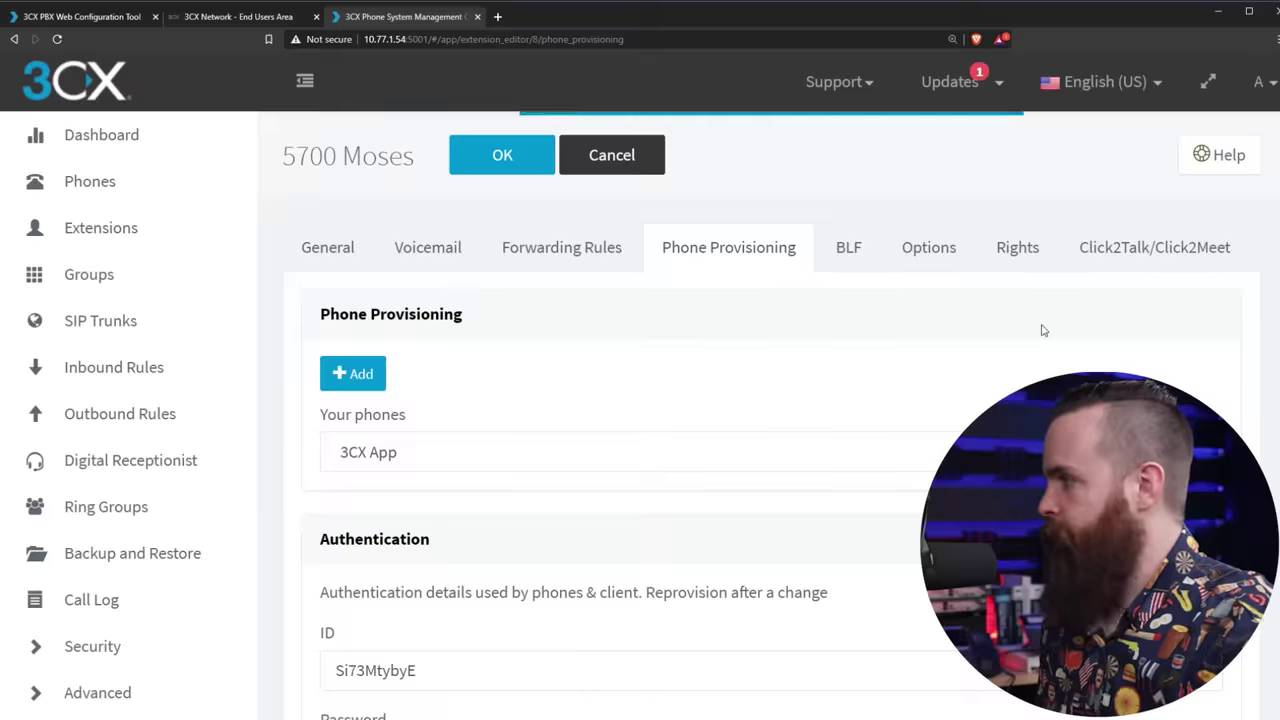
Add a Cisco 7941 phone with MAC address 005f8690de59 to extension 5700's phone provisioning.
click(349, 371)
click(394, 230)
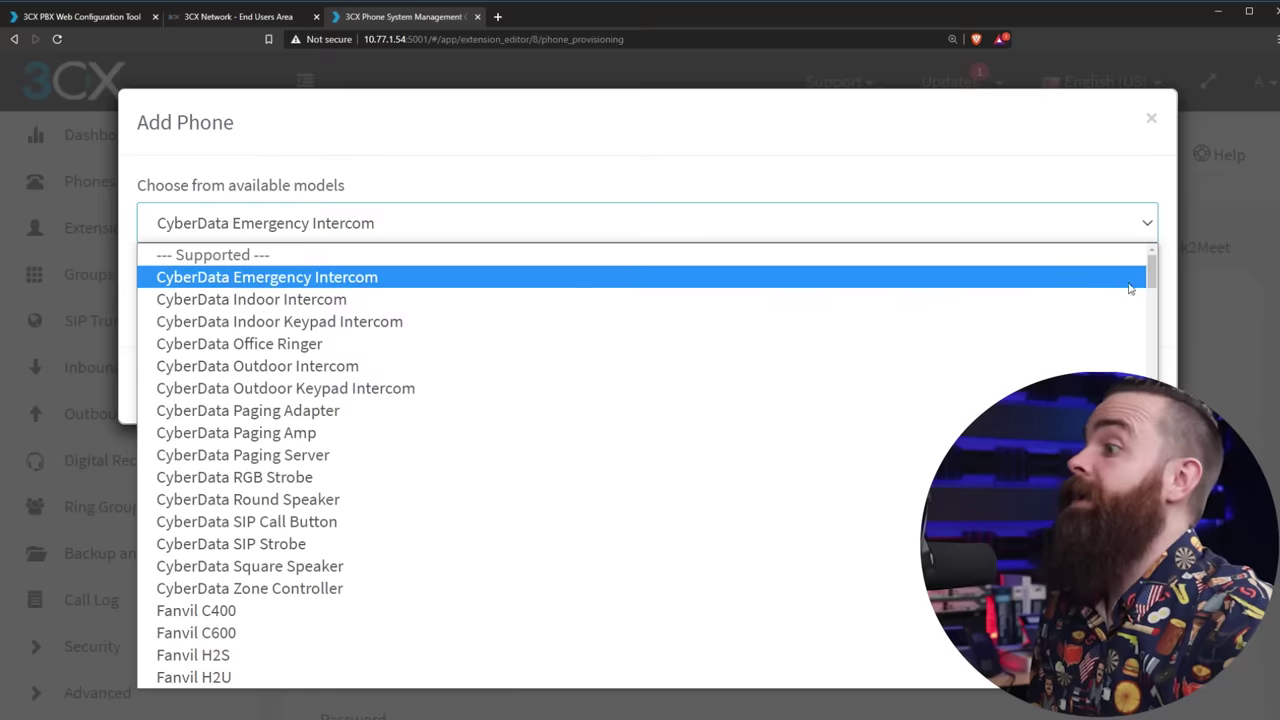
drag(1154, 280, 1154, 540)
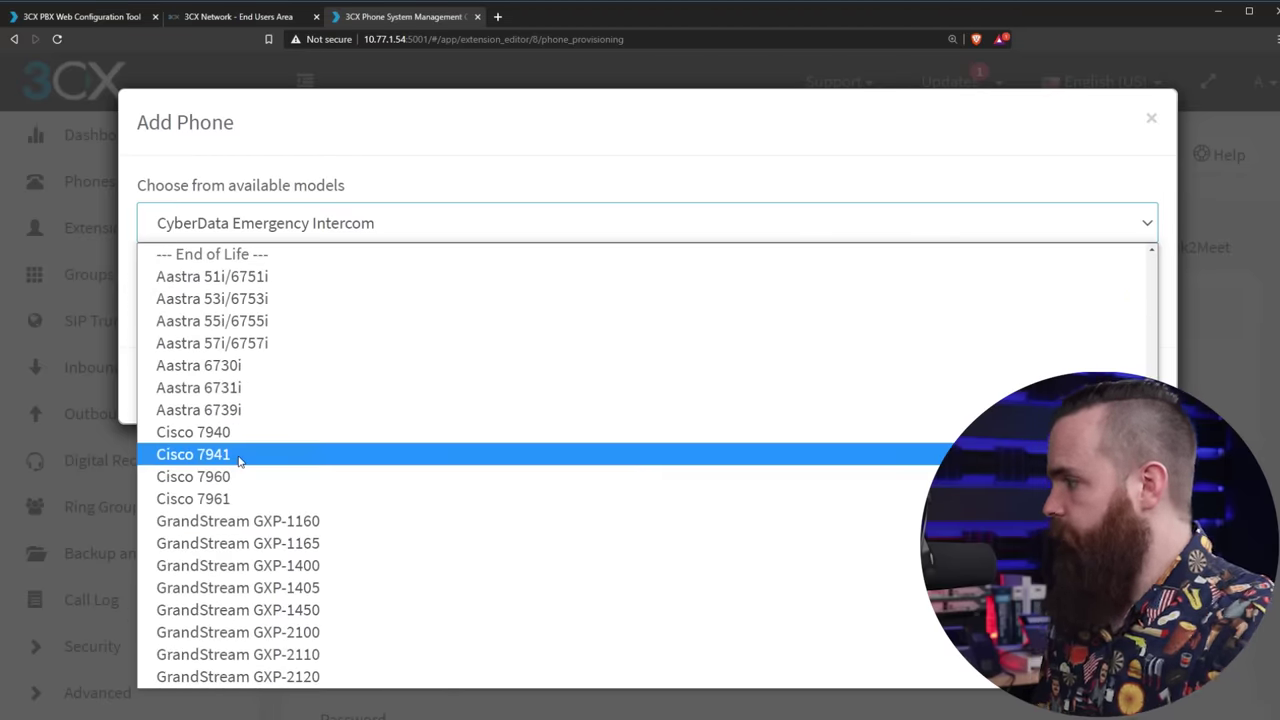
click(193, 454)
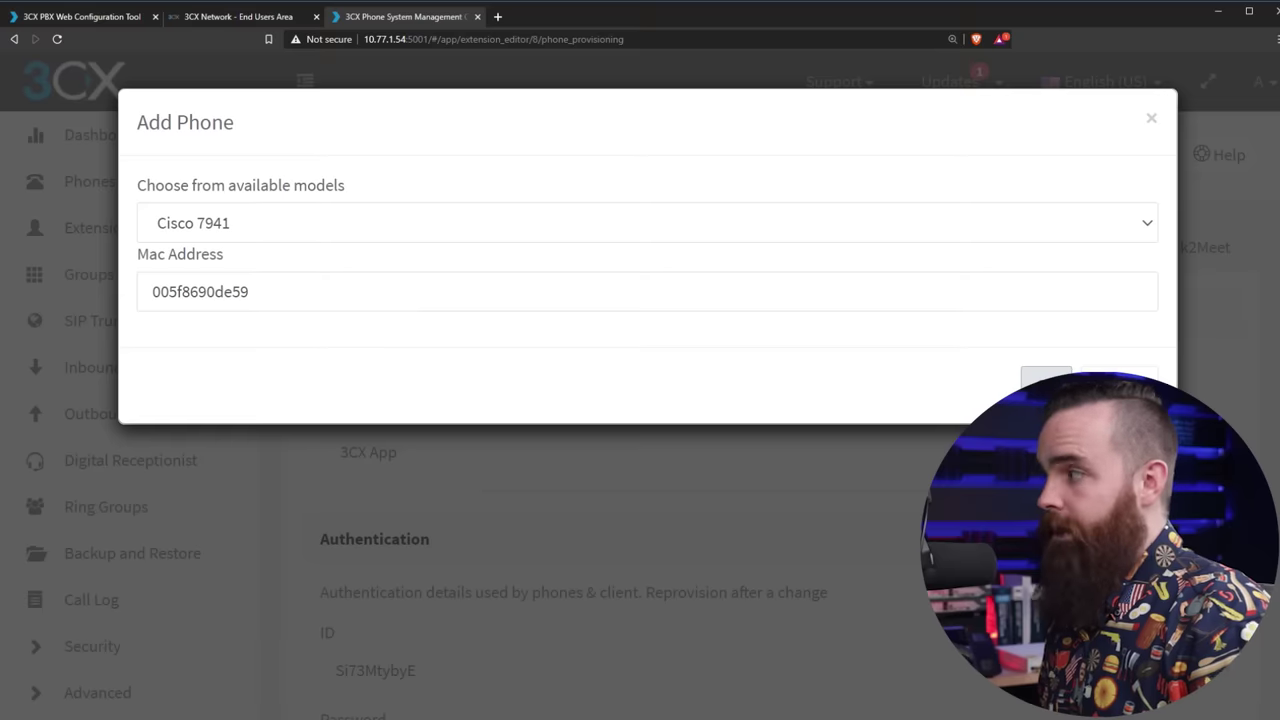
key(Return)
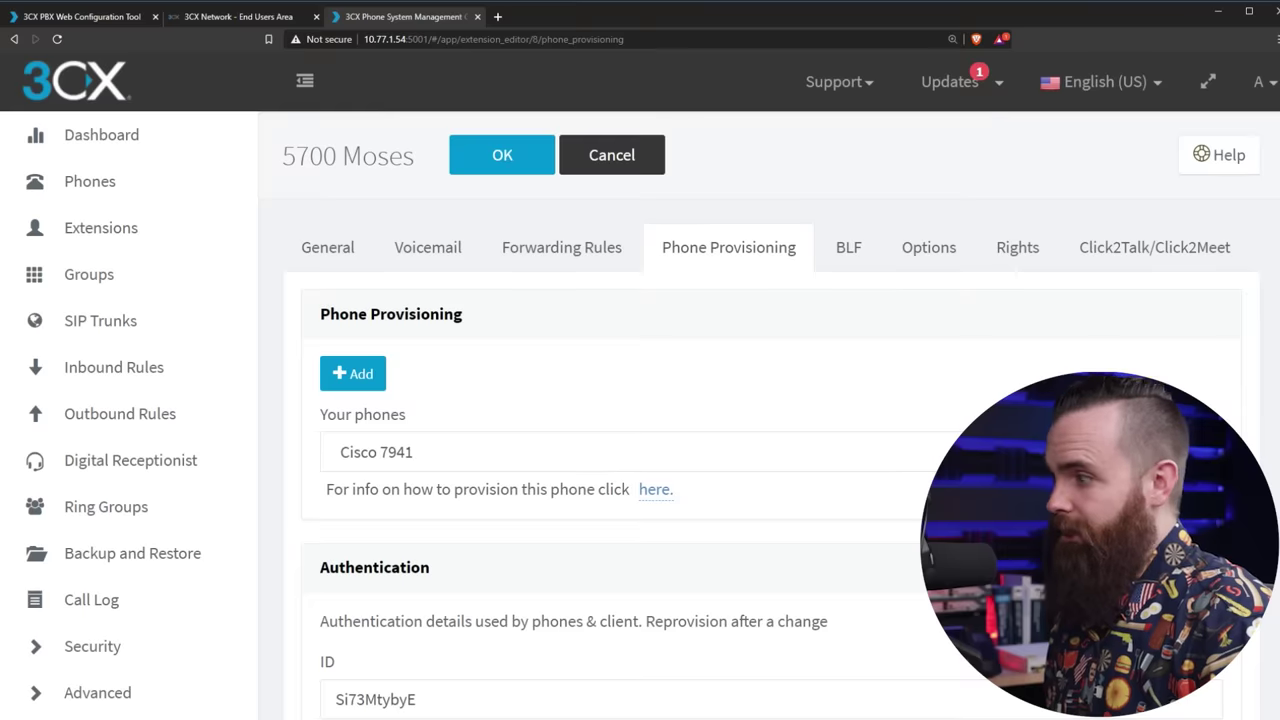
Review the Cisco 7941's provisioning method, interface and display options, and save extension 5700.
scroll(760, 450, down, 8)
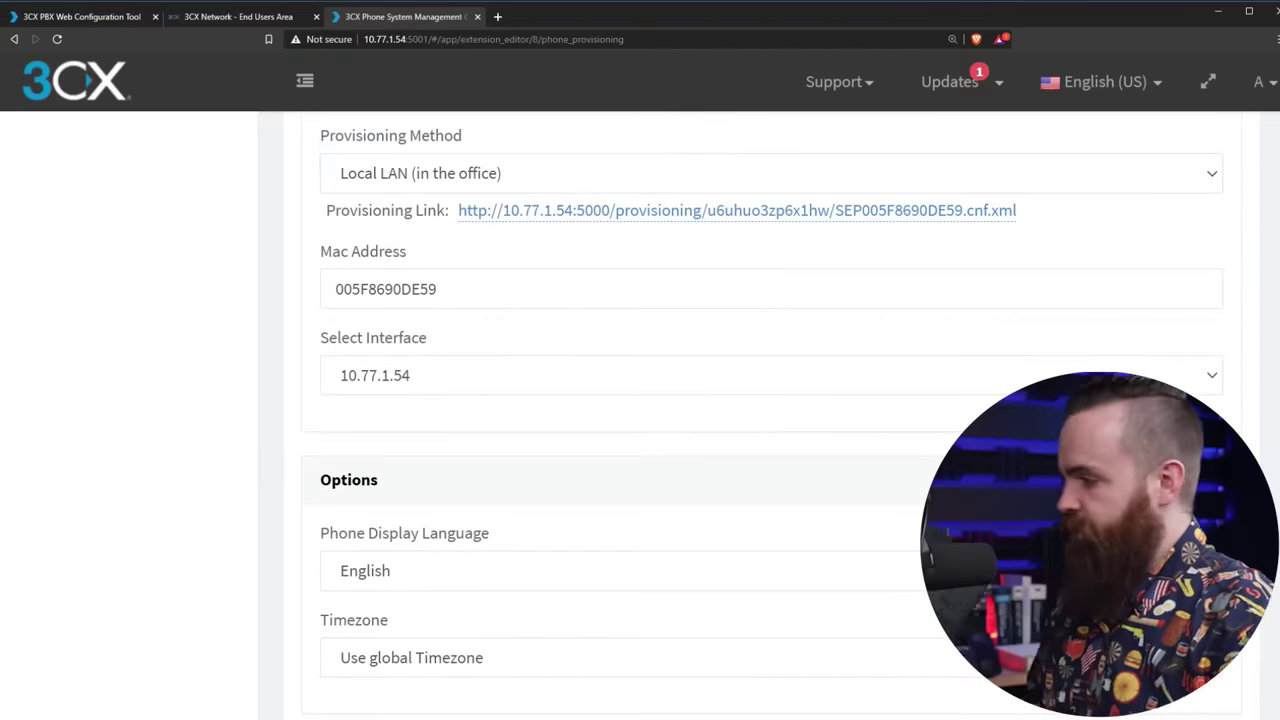
scroll(760, 450, up, 6)
scroll(477, 271, up, 3)
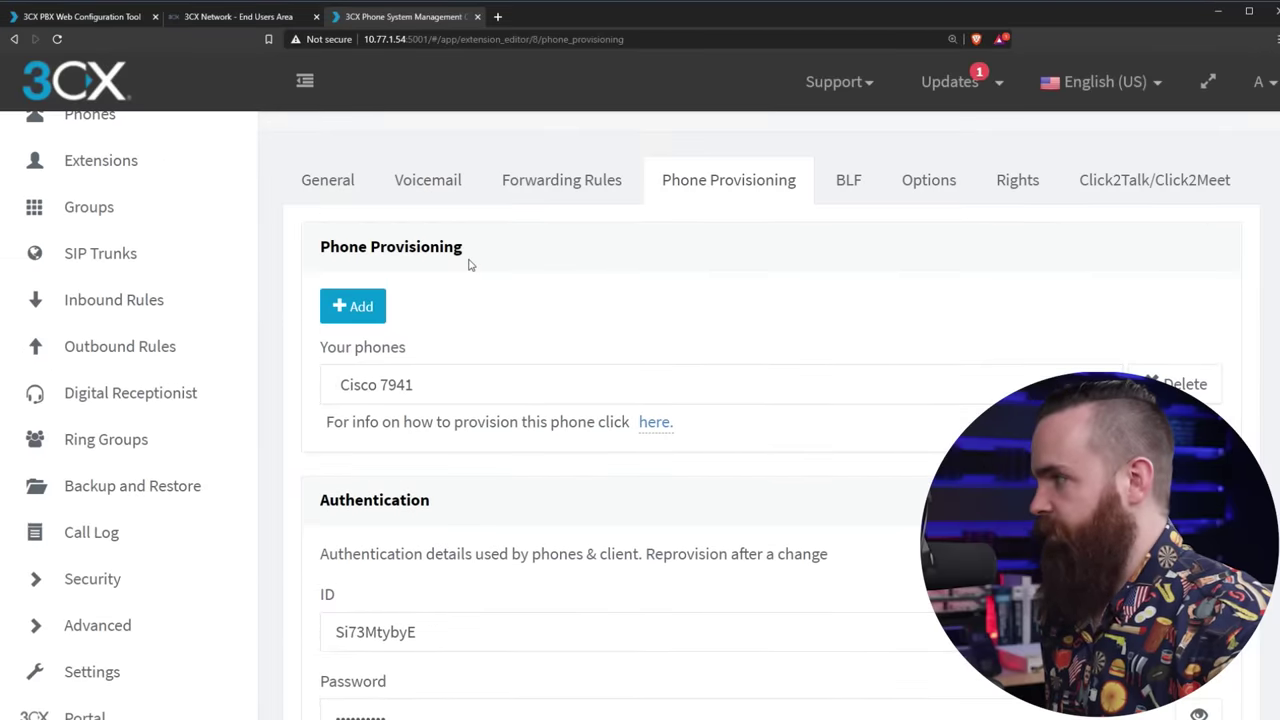
scroll(597, 283, up, 1)
click(500, 151)
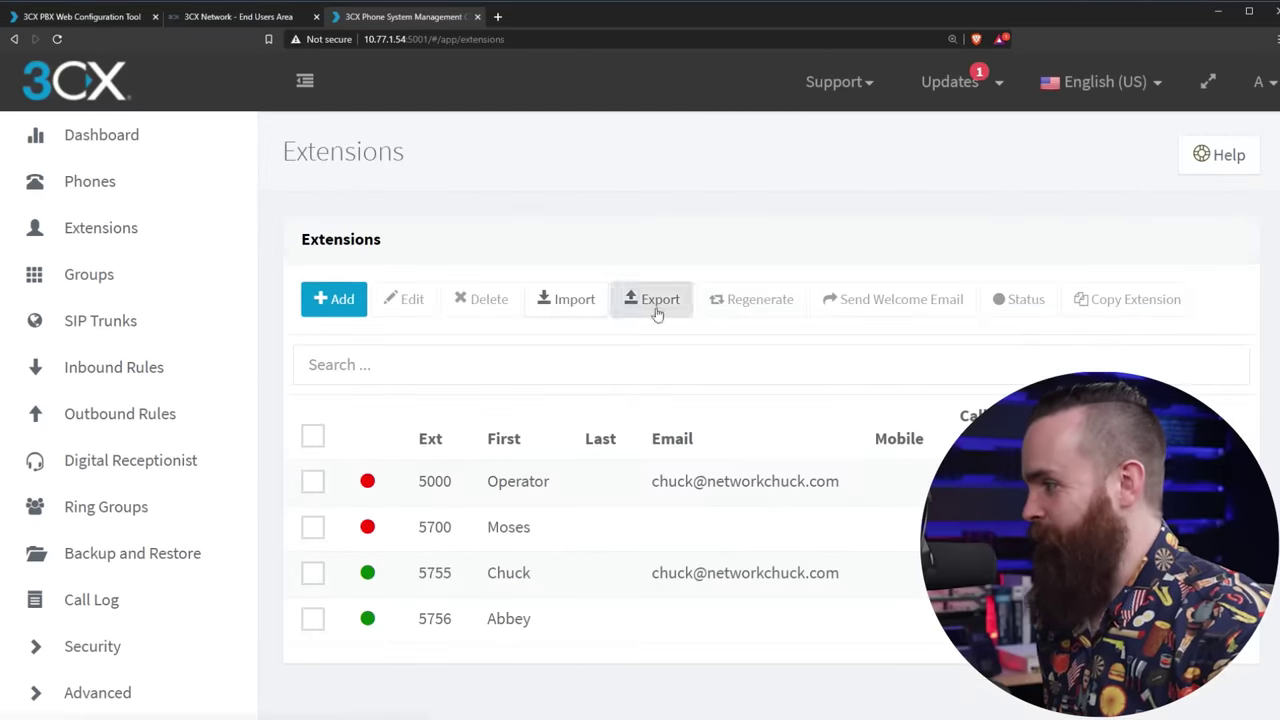